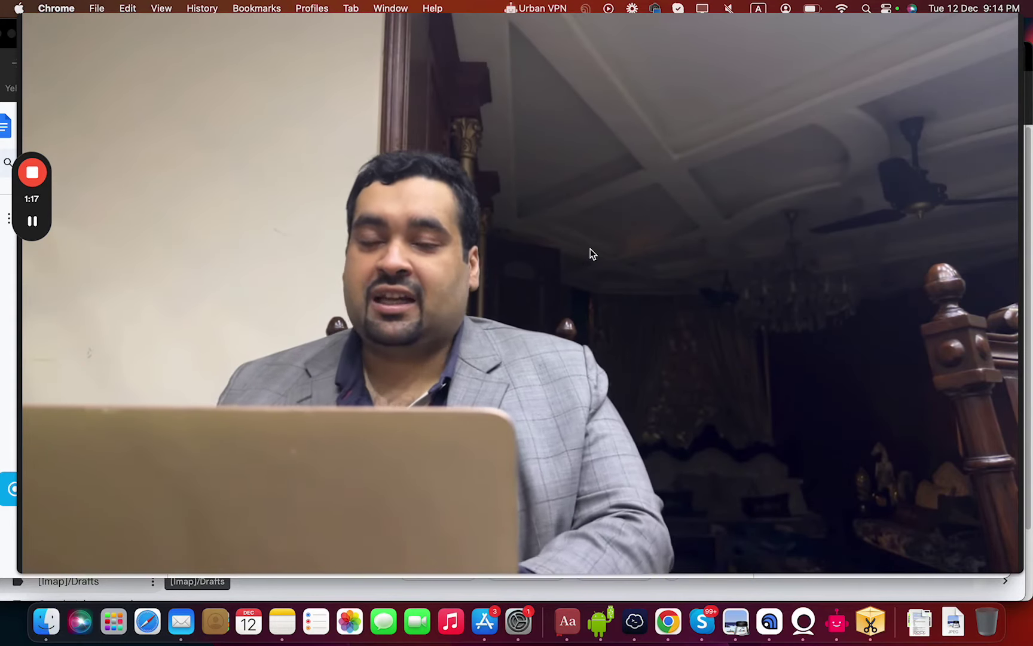
Shrink the Loom webcam to a small bubble to reveal the 'google ads videos' document
mouse_move(521, 529)
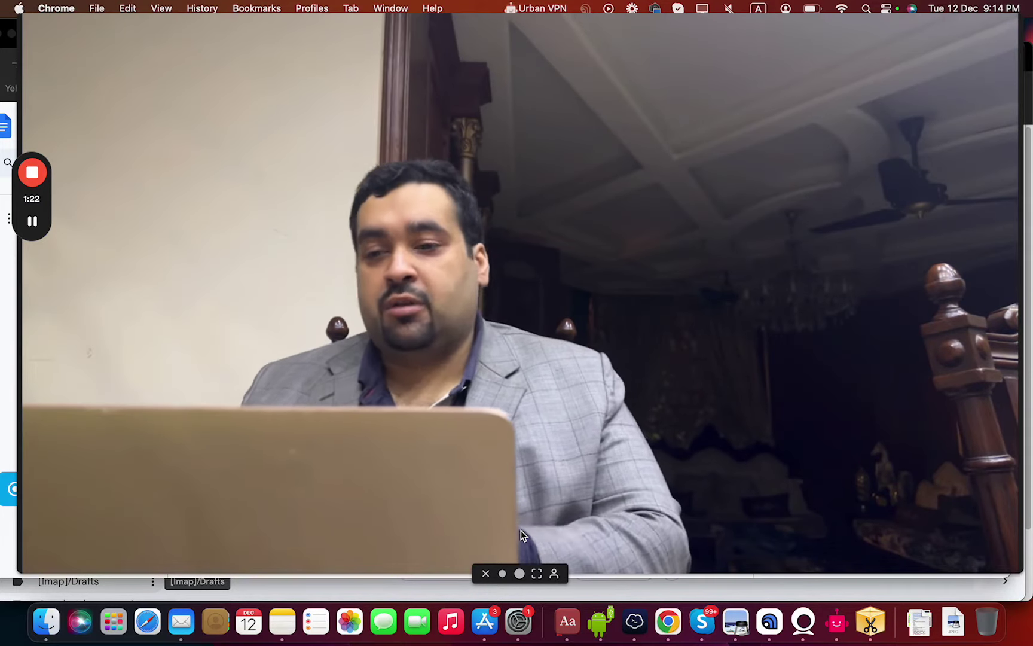
left_click(519, 575)
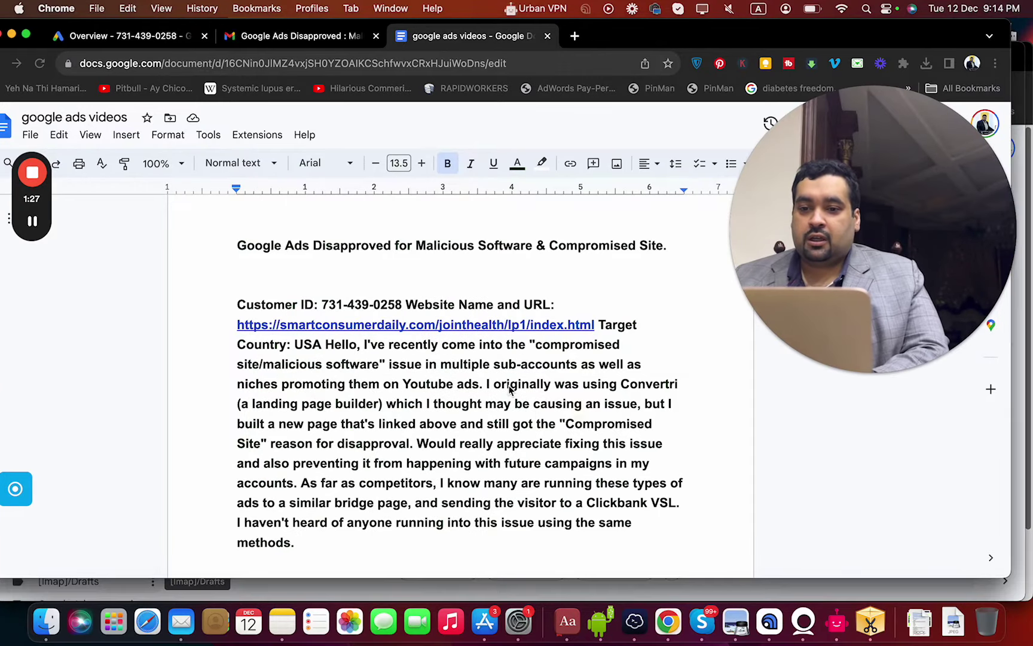
Focus the client's disapproval message in the case file and enlarge the camera view over it
left_click(472, 372)
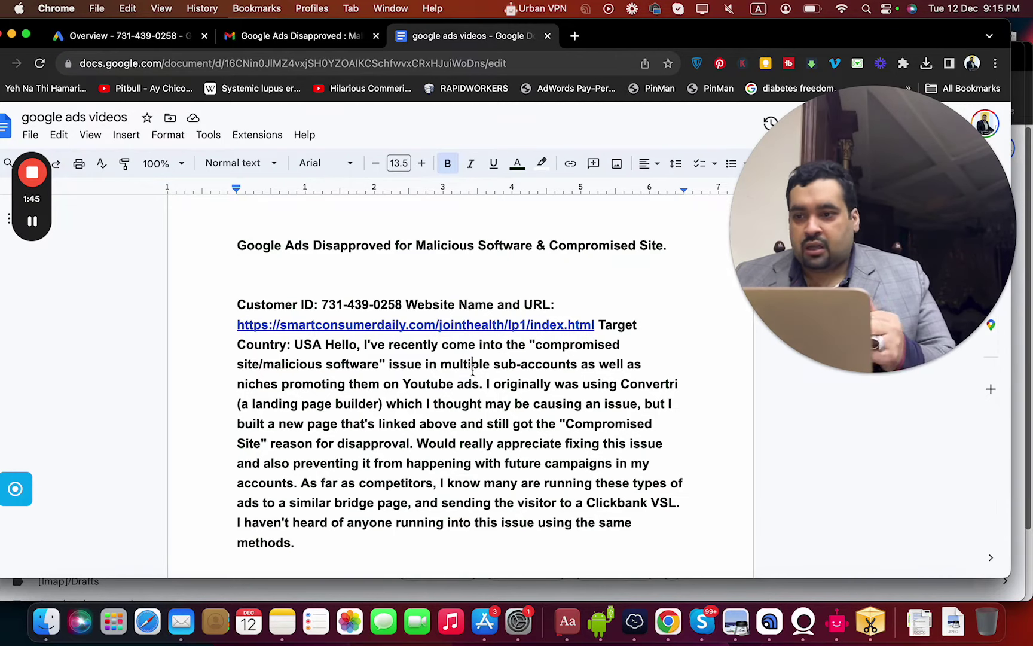
left_click(472, 368)
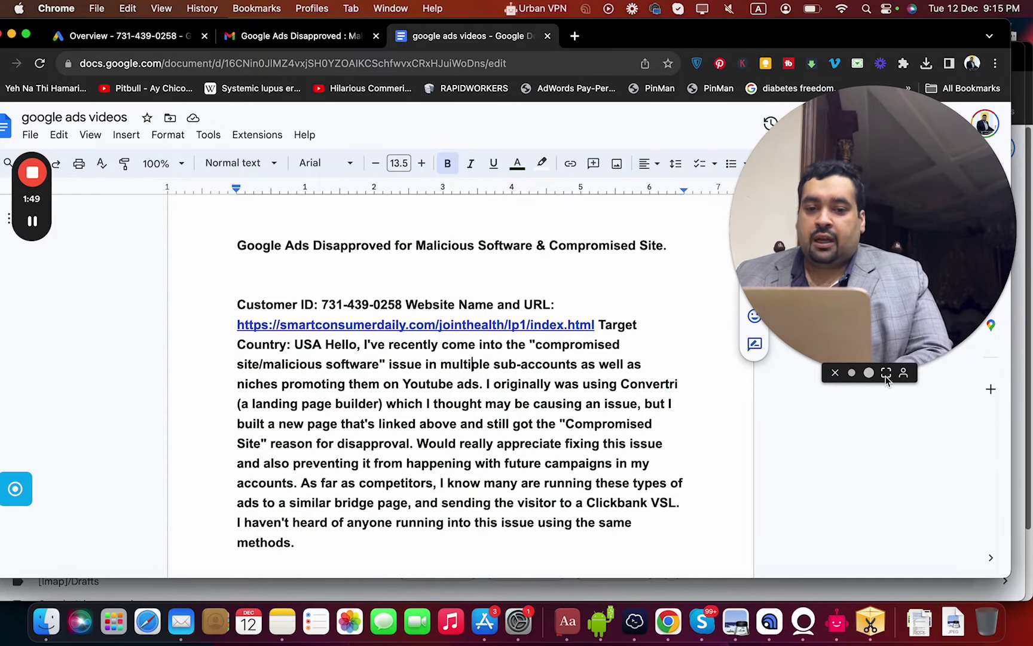
left_click(886, 374)
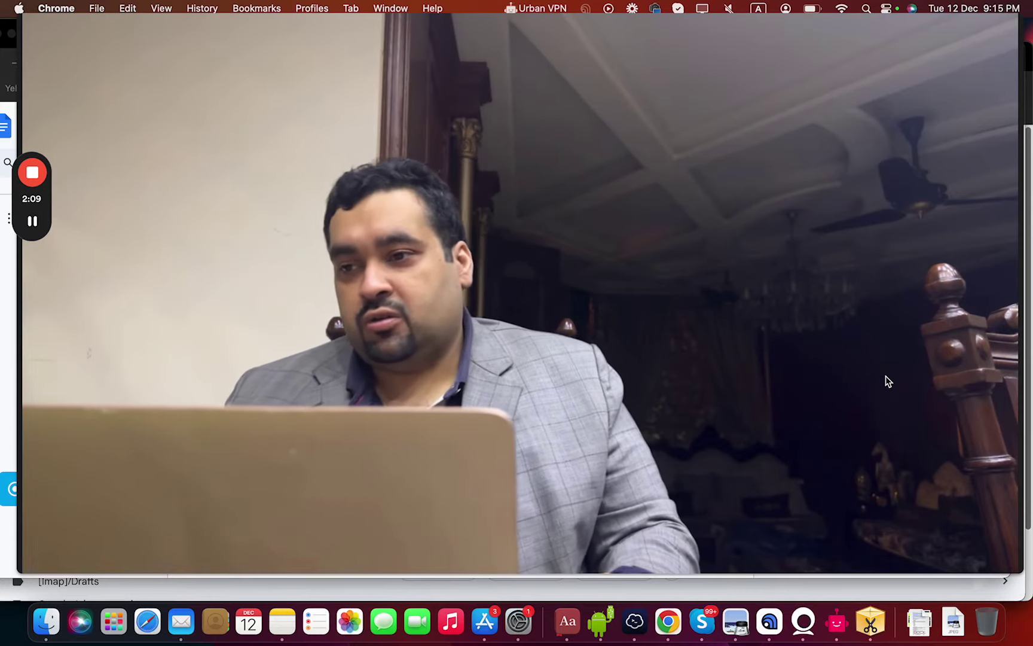
Shrink the camera back to a bubble, move it to the upper right, and switch to Word
mouse_move(675, 541)
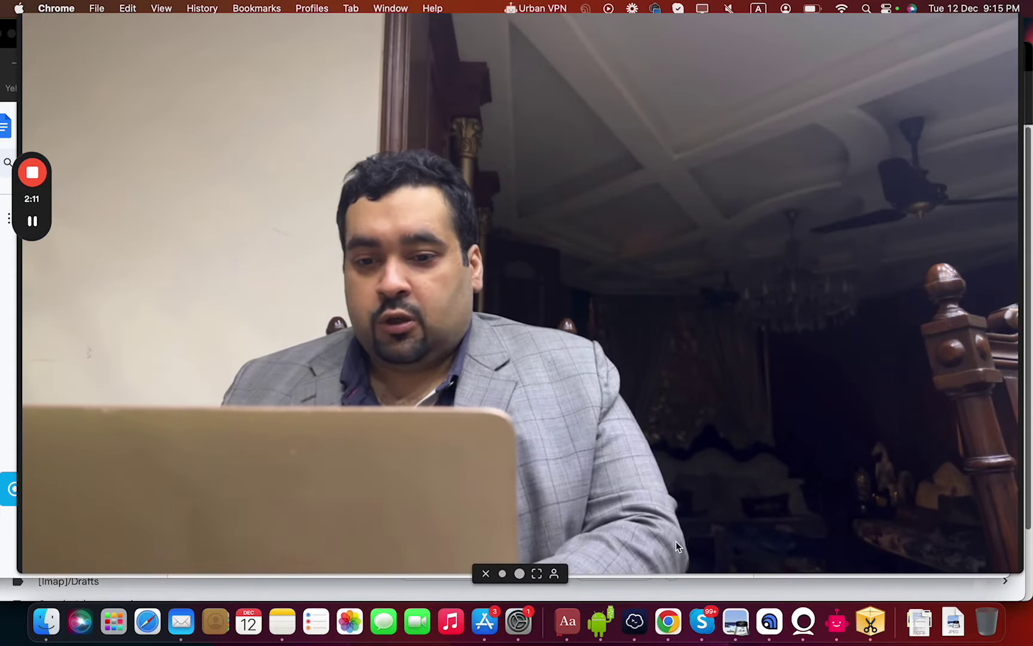
left_click(520, 573)
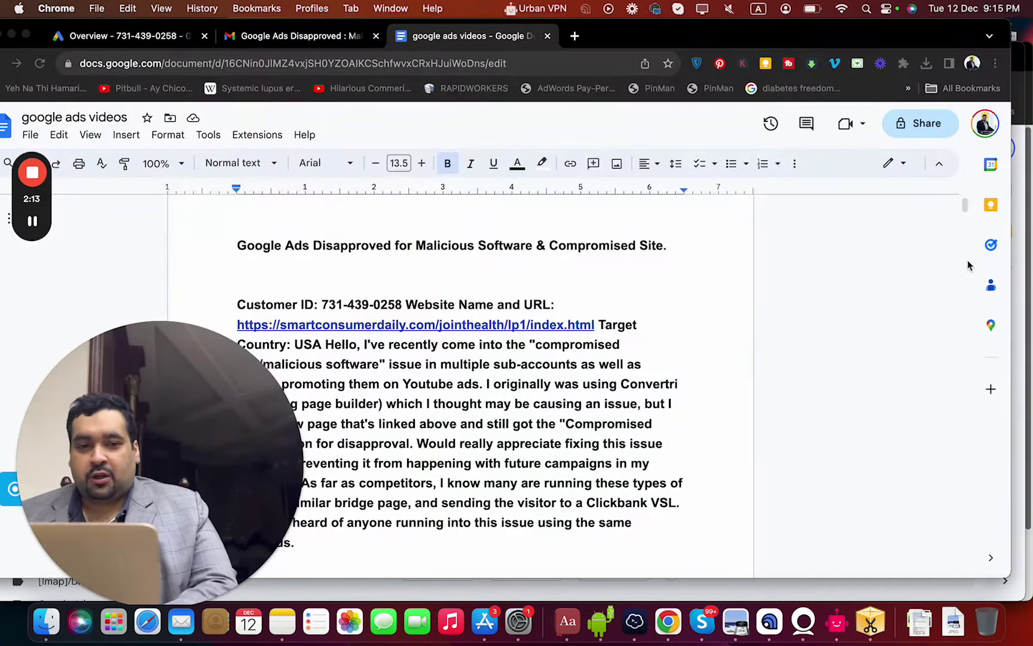
left_click_drag(154, 457, 724, 227)
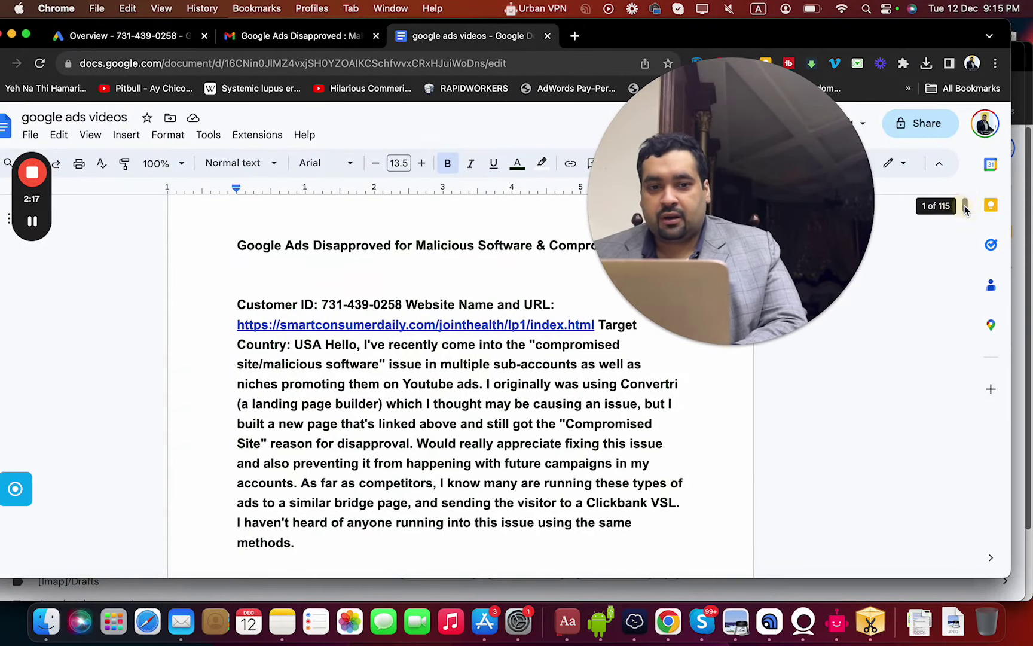
scroll(964, 206, "down", 5)
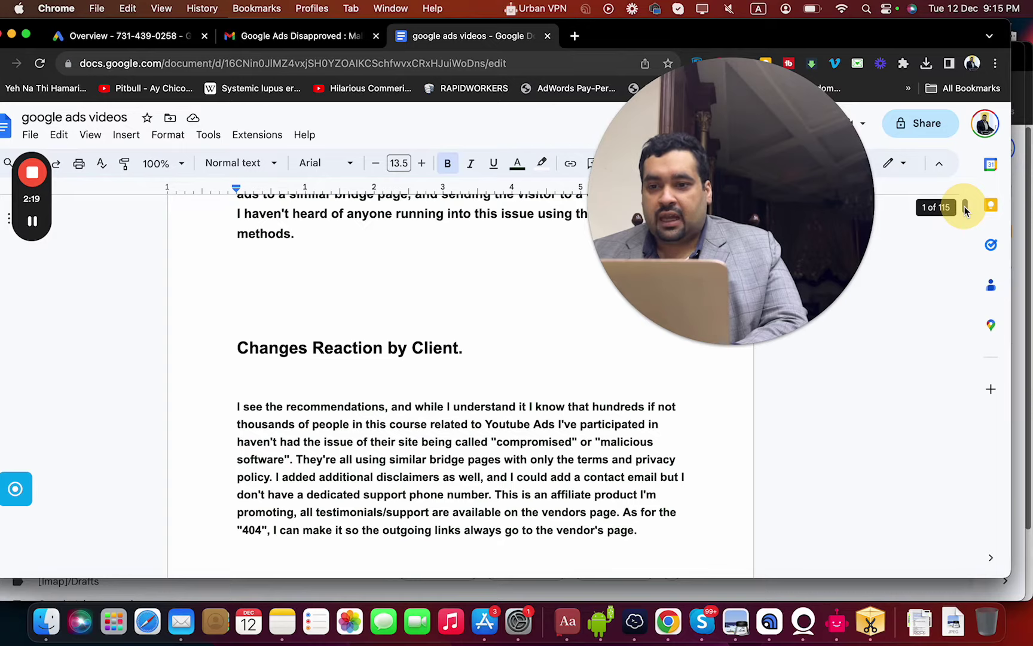
scroll(964, 206, "up", 6)
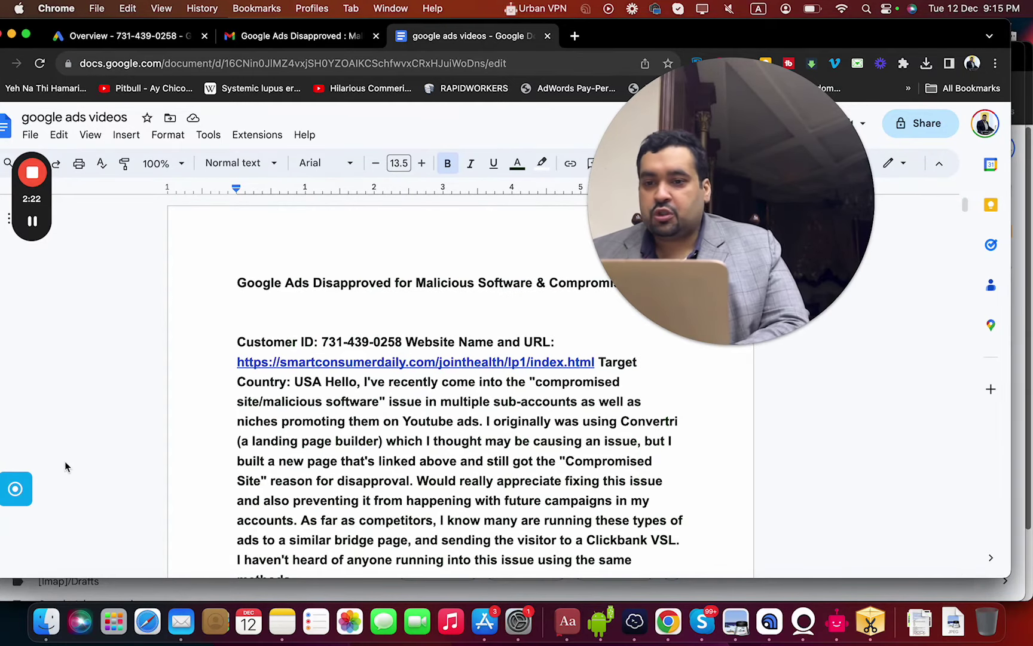
mouse_move(33, 238)
key("super+Tab")
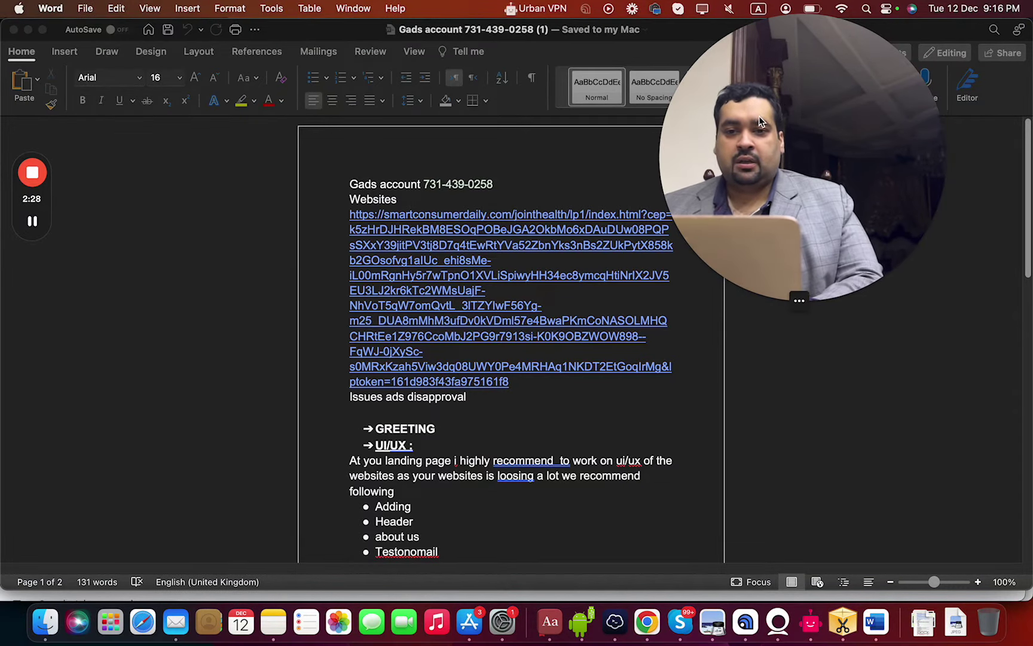
Skim the Word notes down to the 404-removal and disclaimer sections, then return to Google Docs
left_click_drag(764, 91, 836, 91)
left_click(667, 421)
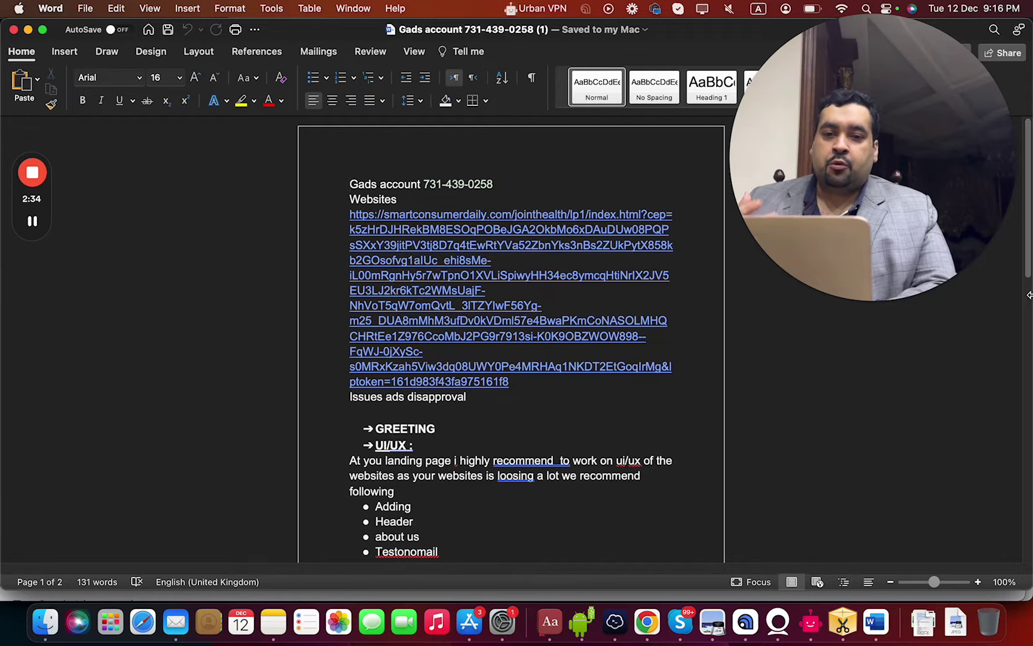
left_click_drag(1028, 273, 987, 528)
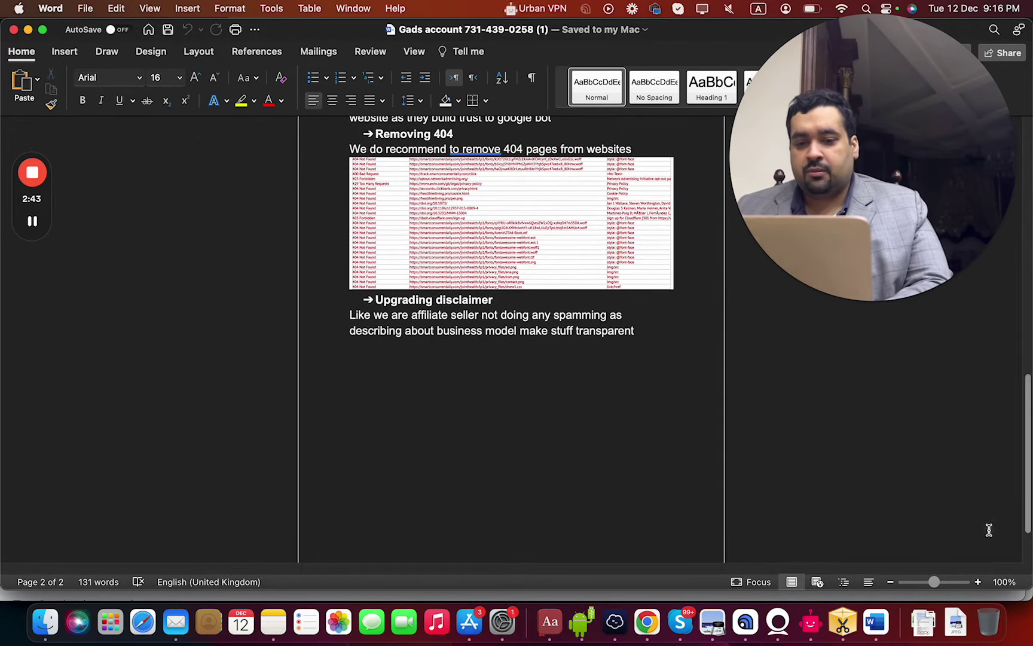
left_click(647, 624)
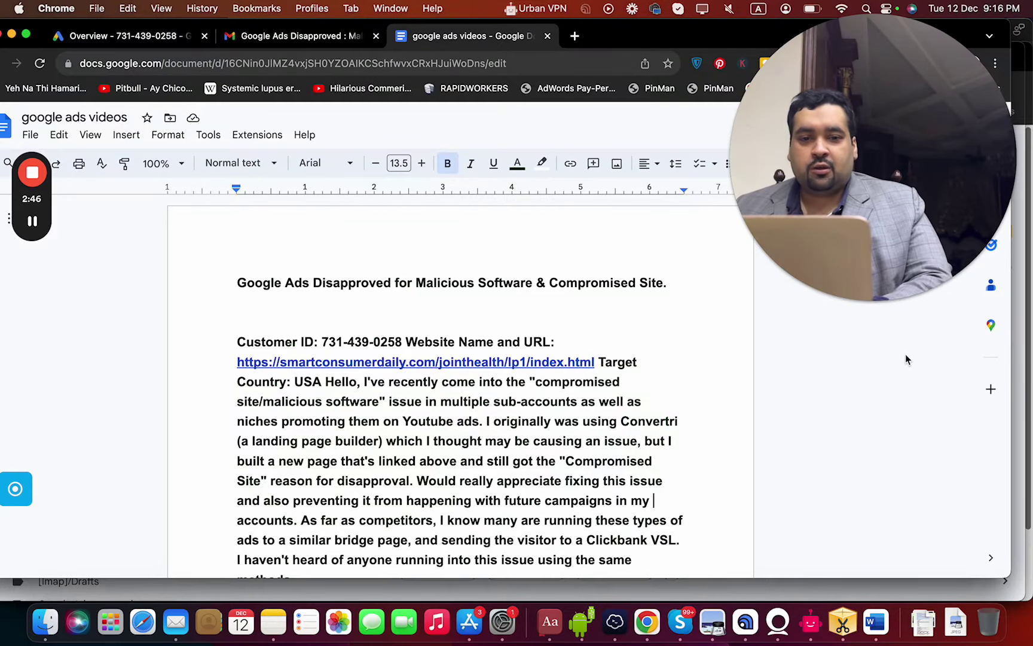
Scroll to the client's 'I see the recommendations' reply and select the entire paragraph
left_click(810, 189)
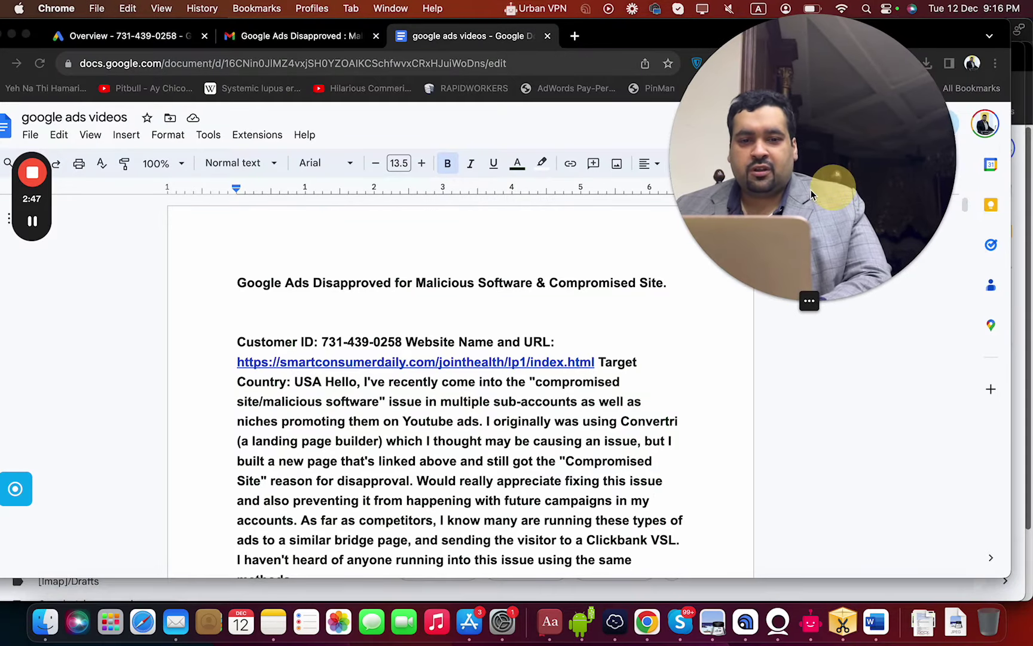
left_click(965, 205)
scroll(964, 204, "down", 10)
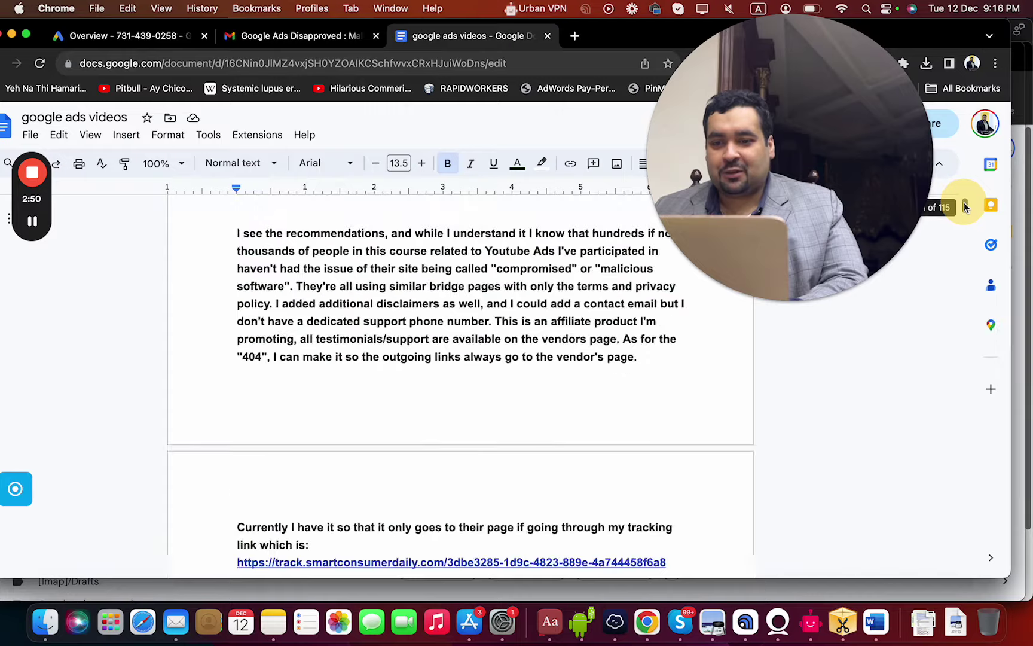
left_click(529, 297)
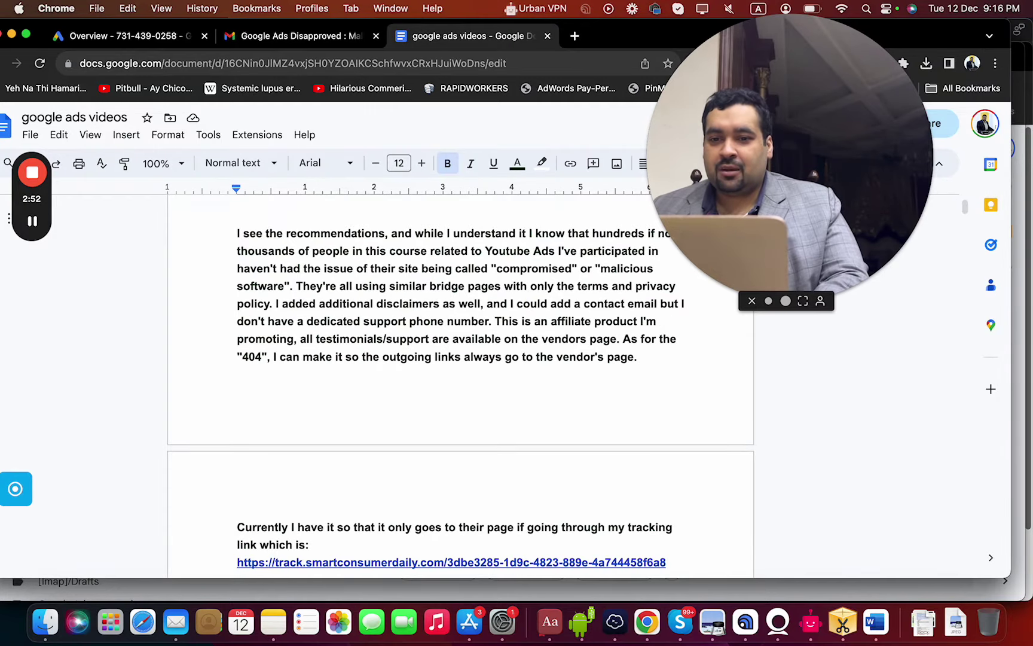
left_click_drag(734, 143, 918, 189)
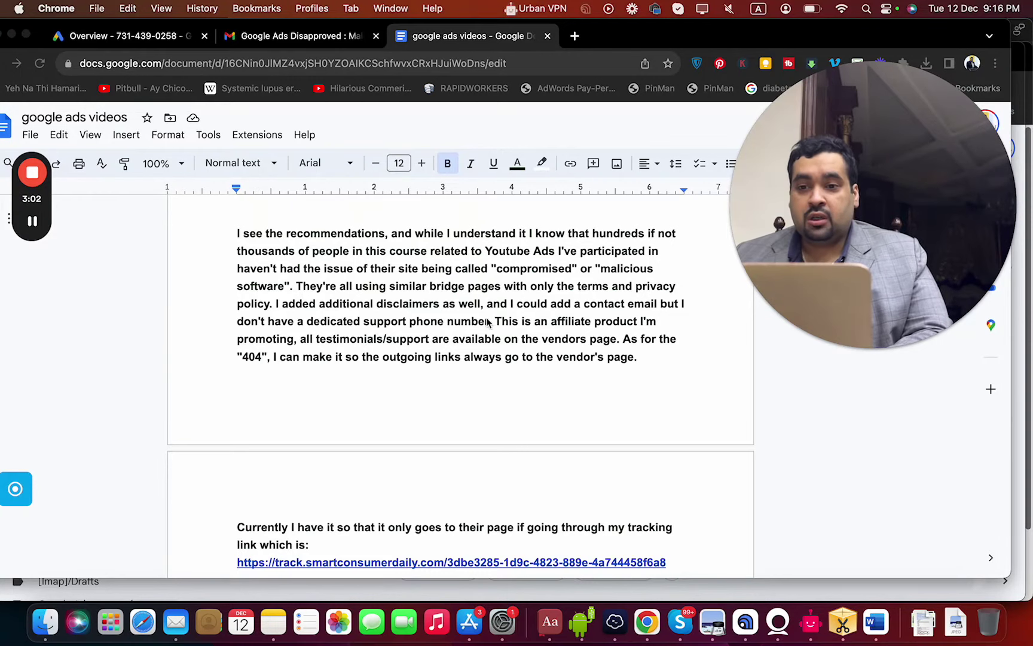
left_click(475, 286)
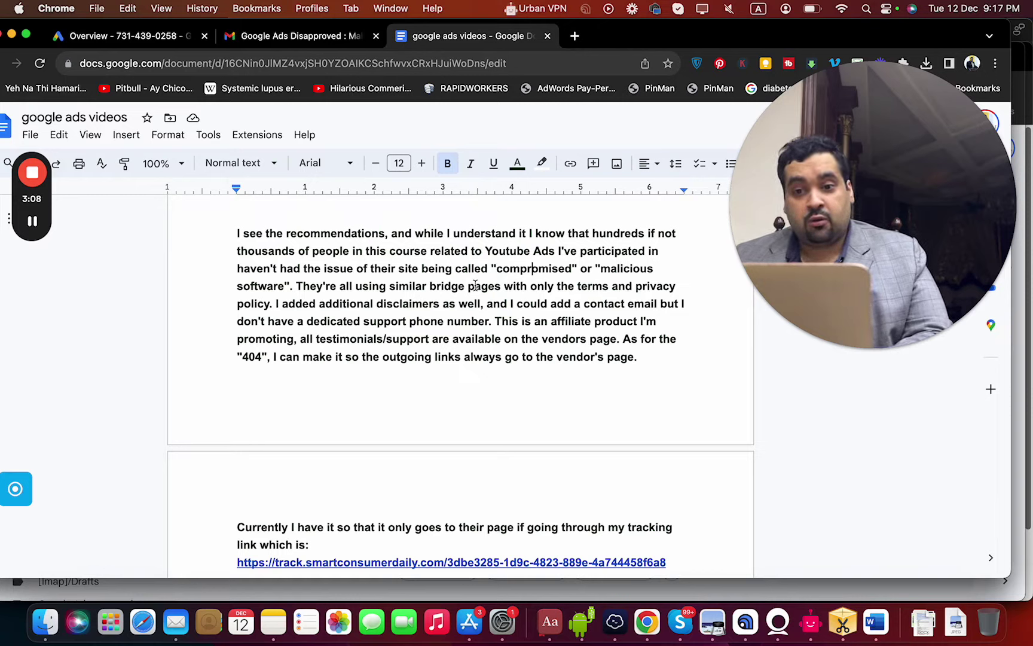
left_click_drag(637, 373, 246, 241)
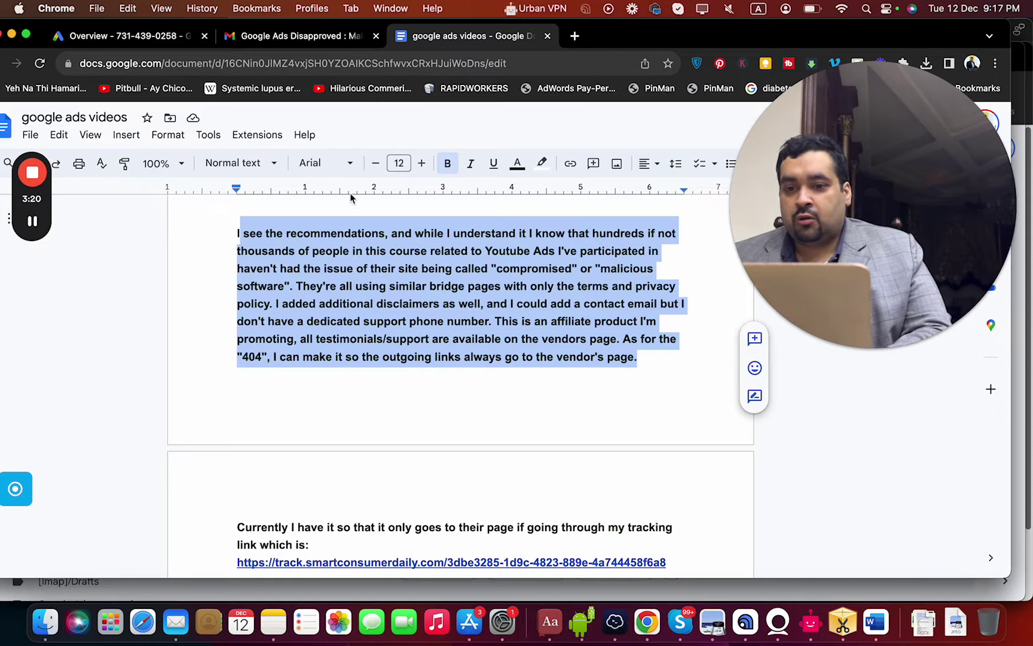
Increase the selected 'I see the recommendations' paragraph to 13 pt
left_click(422, 164)
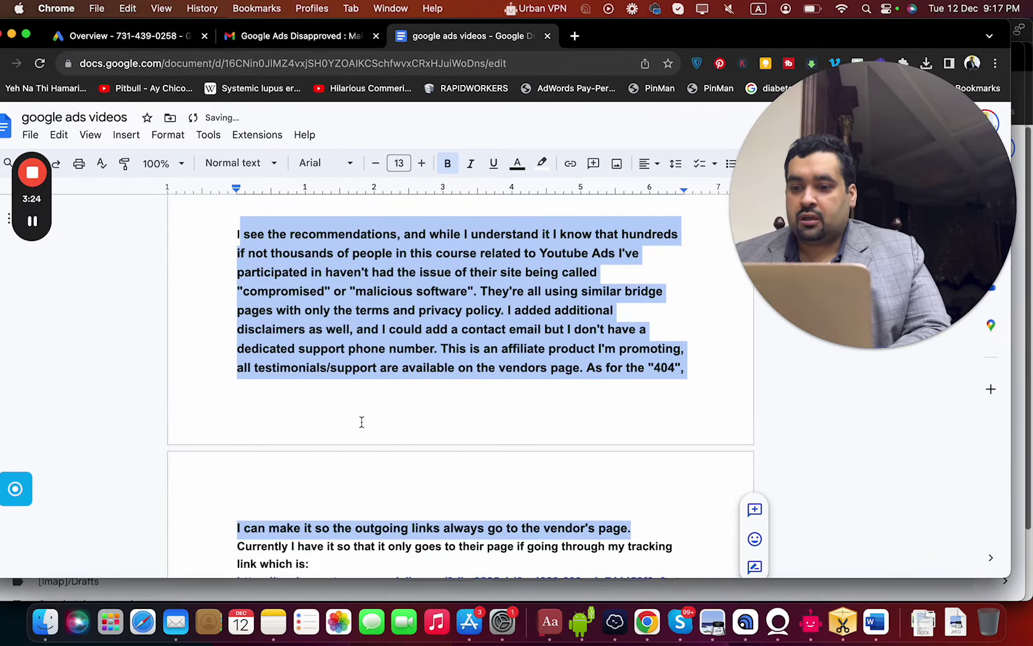
left_click(349, 499)
left_click(352, 546)
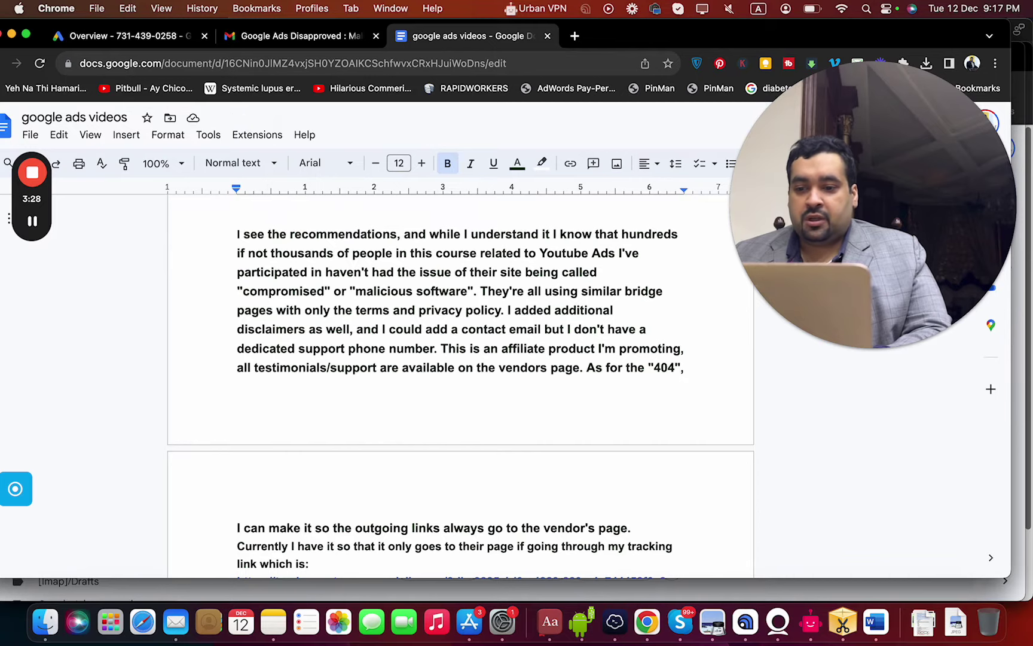
Select the closing 'Was also wondering' paragraph and raise its font size to 13.5 pt
key("Down")
key("Down")
key("Down")
key("Down")
key("Down")
key("Down")
key("Down")
key("Down")
key("Down")
key("Down")
key("Down")
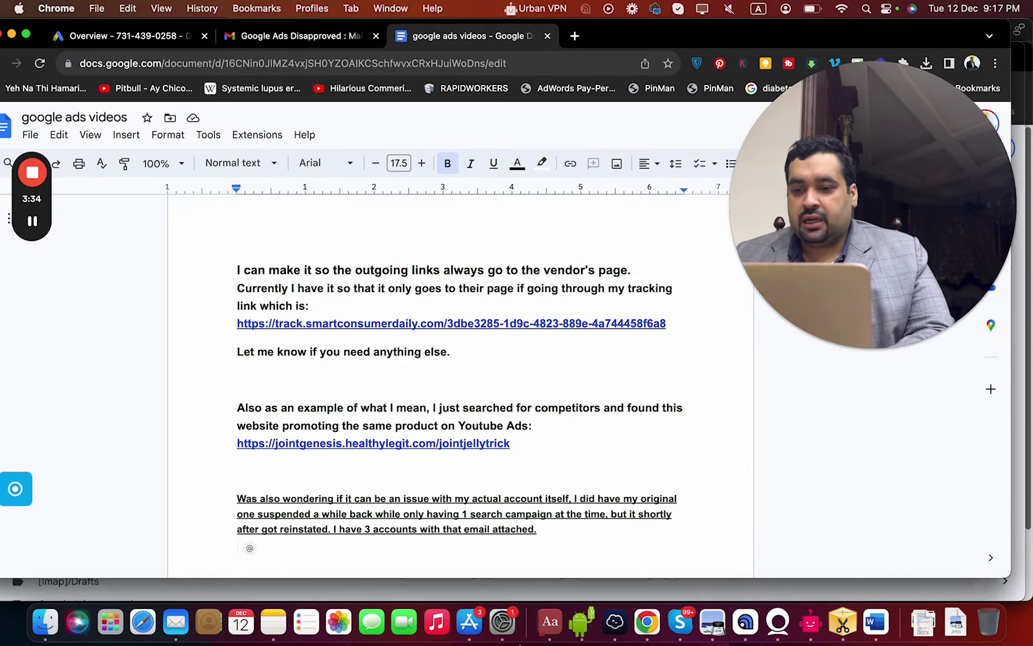
left_click_drag(573, 542, 236, 499)
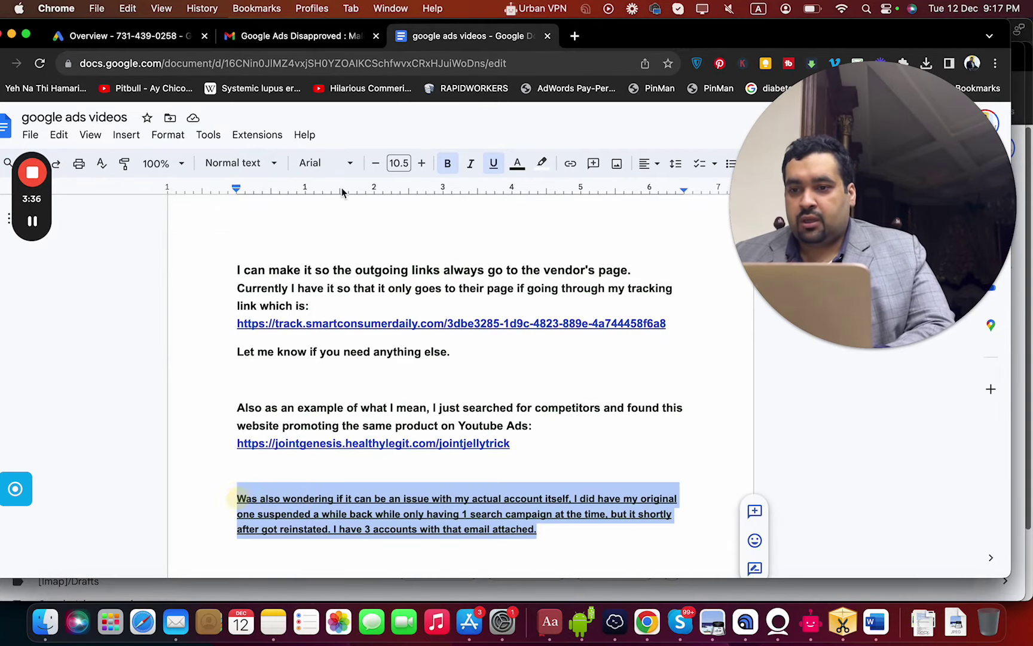
left_click(422, 163)
left_click(422, 163)
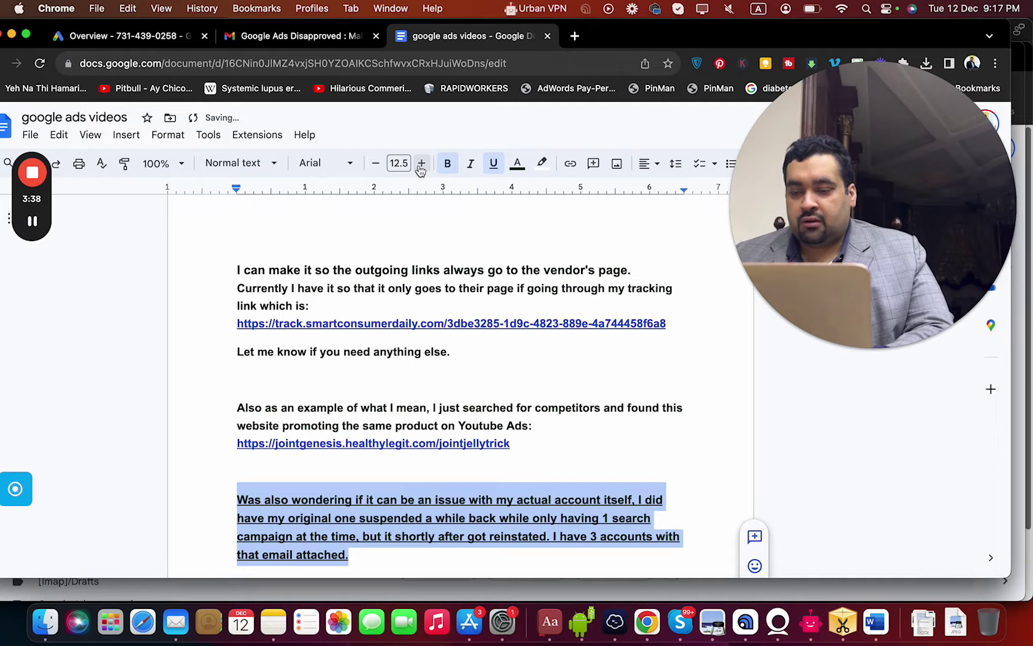
left_click(421, 166)
left_click(438, 485)
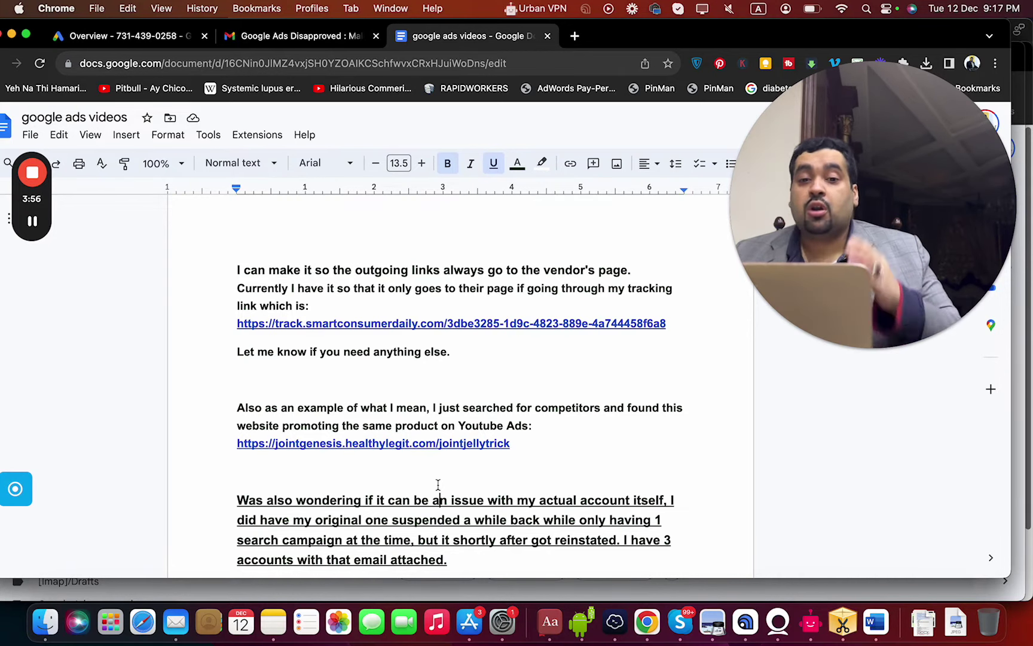
Add a blank line after the account-suspension paragraph and move to the response-headers image under IP WAS IN BLACKLIST
left_click(447, 560)
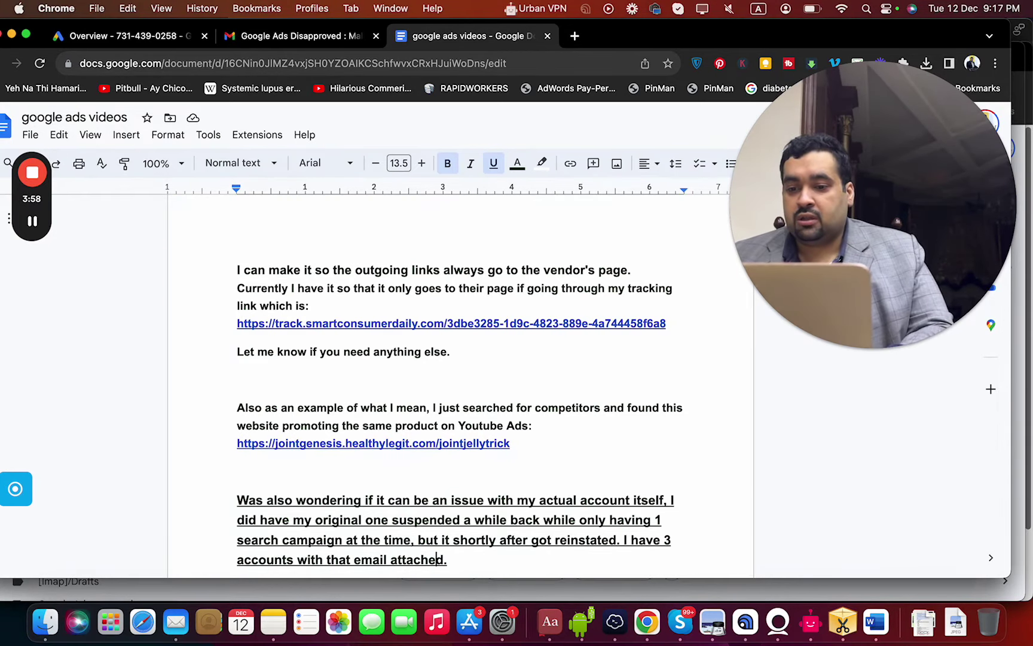
key("Return")
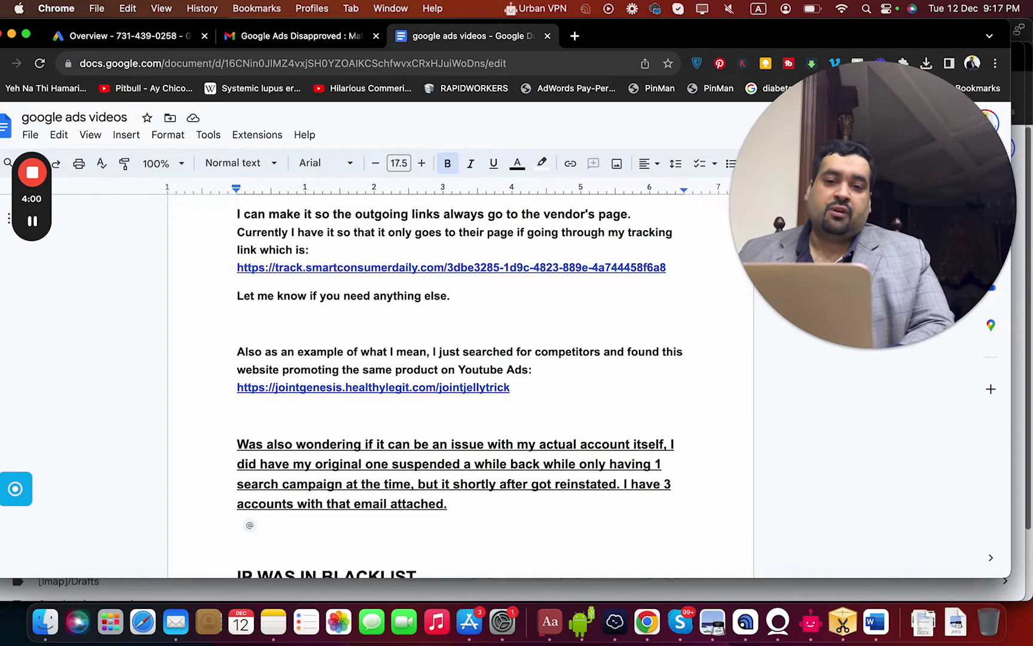
key("Down")
key("Down")
key("Down")
key("Down")
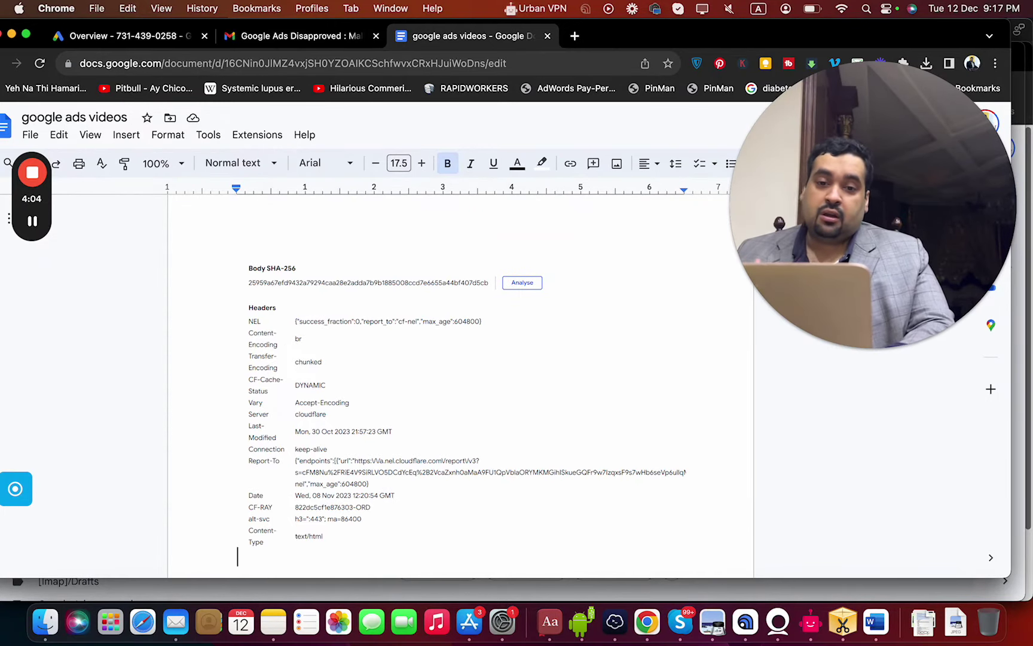
key("Up")
key("Up")
key("Up")
key("Up")
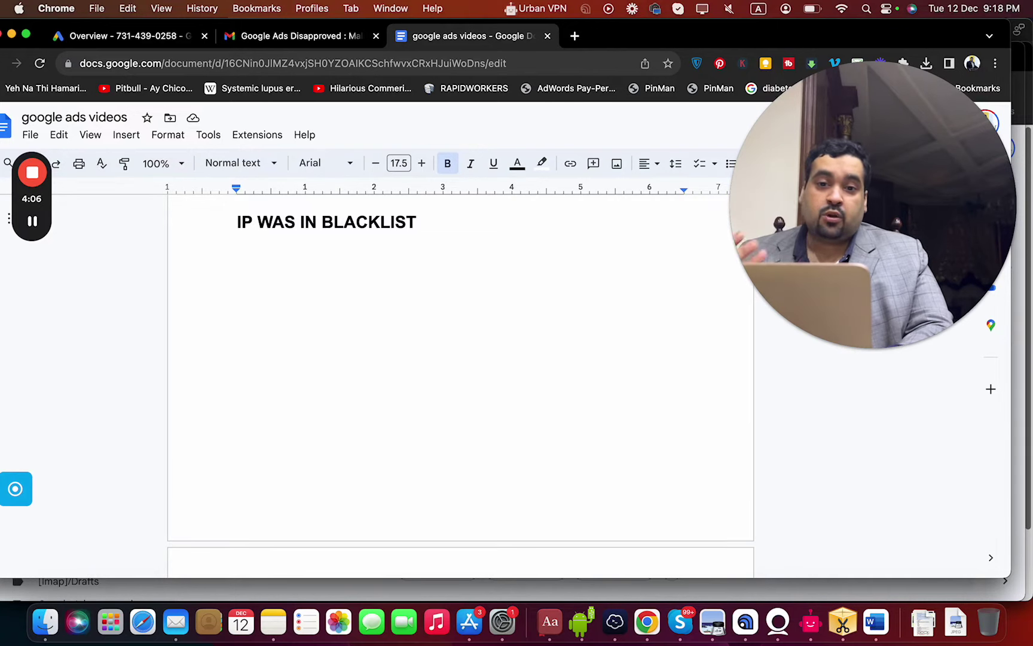
key("Down")
key("Down")
key("Down")
key("Down")
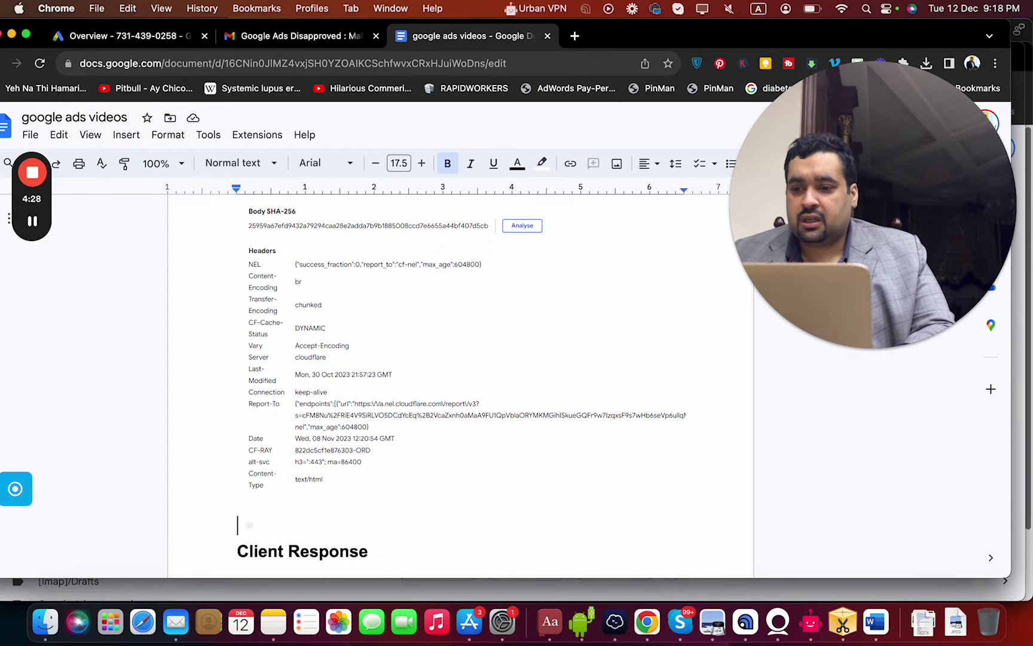
Resize the Google support email image to full text width above the Competitors heading
key("Down")
key("Down")
key("Down")
key("Down")
left_click(238, 528)
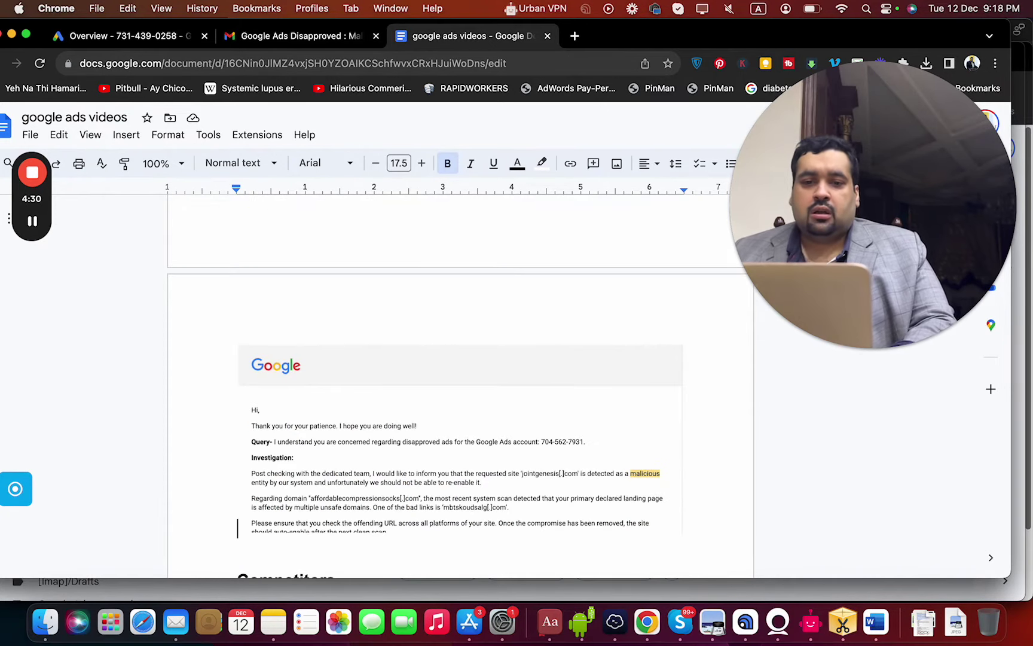
left_click(586, 412)
left_click_drag(688, 342, 710, 321)
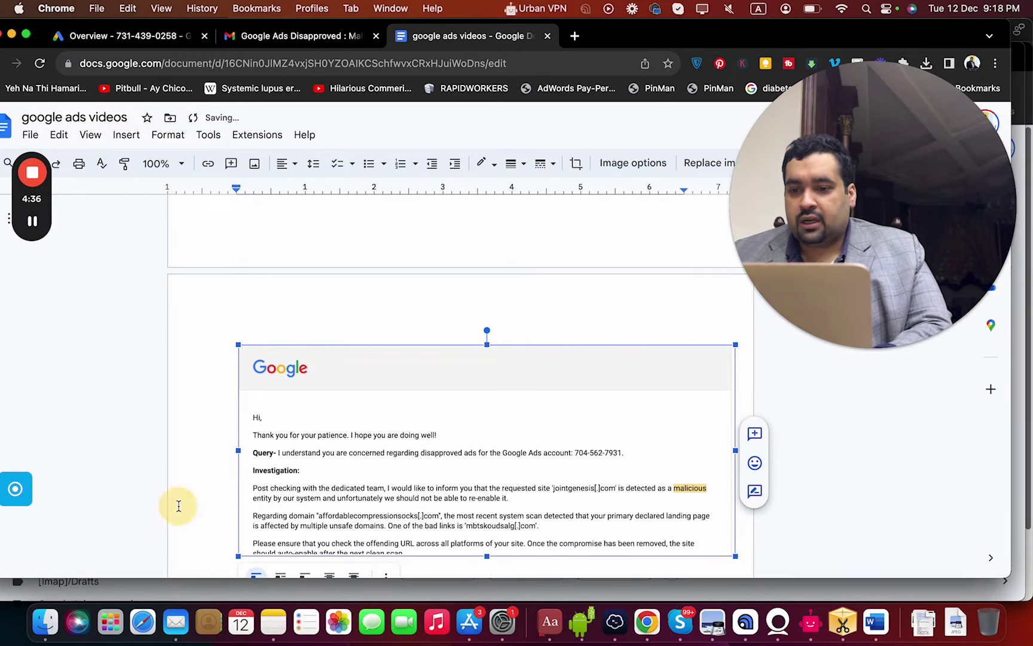
left_click(803, 444)
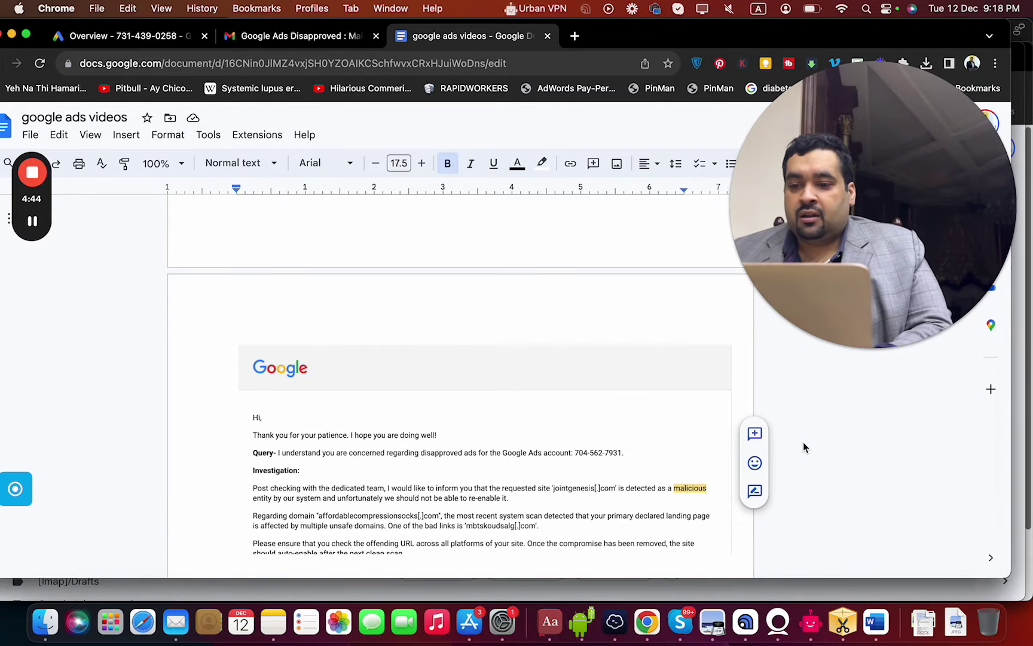
key("Return")
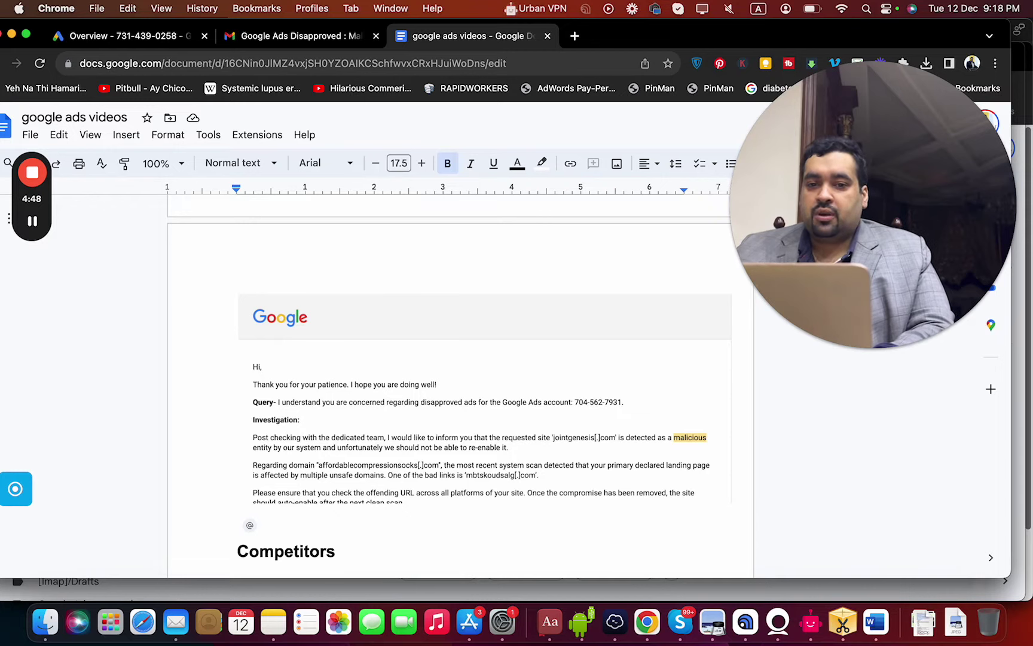
Move past the Competitors search-results image to the Latest Scan screenshot showing jointgenesis.com as Clean
key("Down")
key("Down")
key("Down")
key("Down")
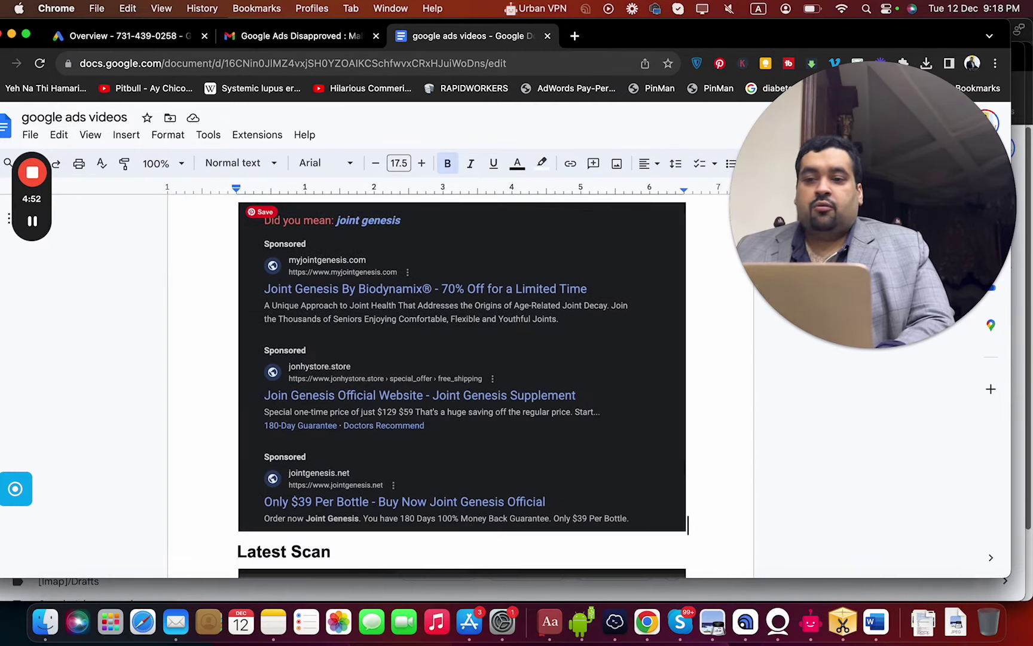
key("Up")
key("Down")
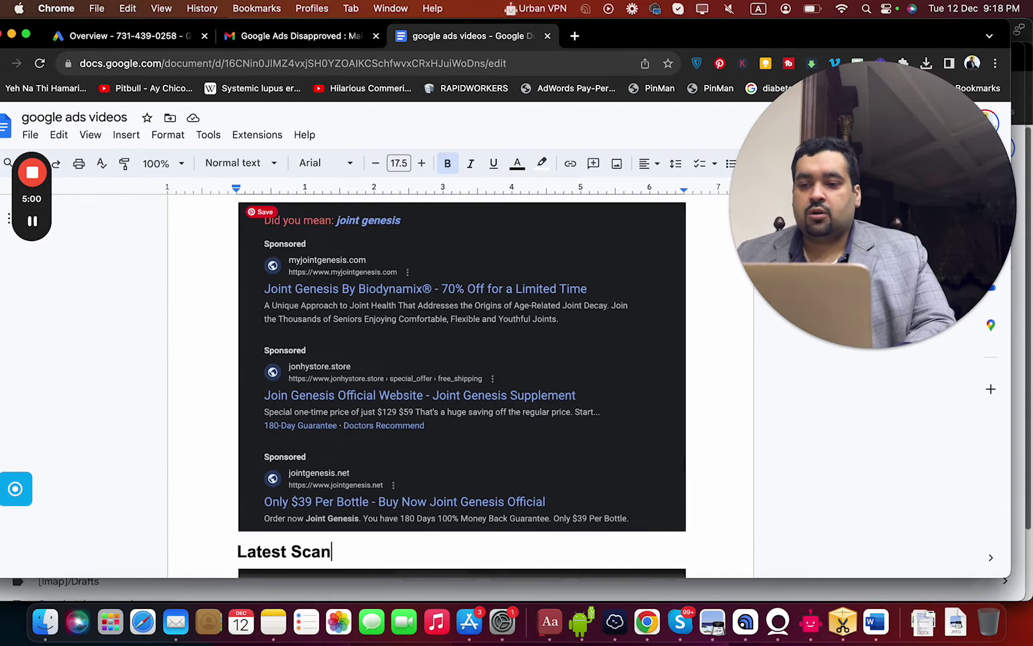
scroll(461, 371, "down", 5)
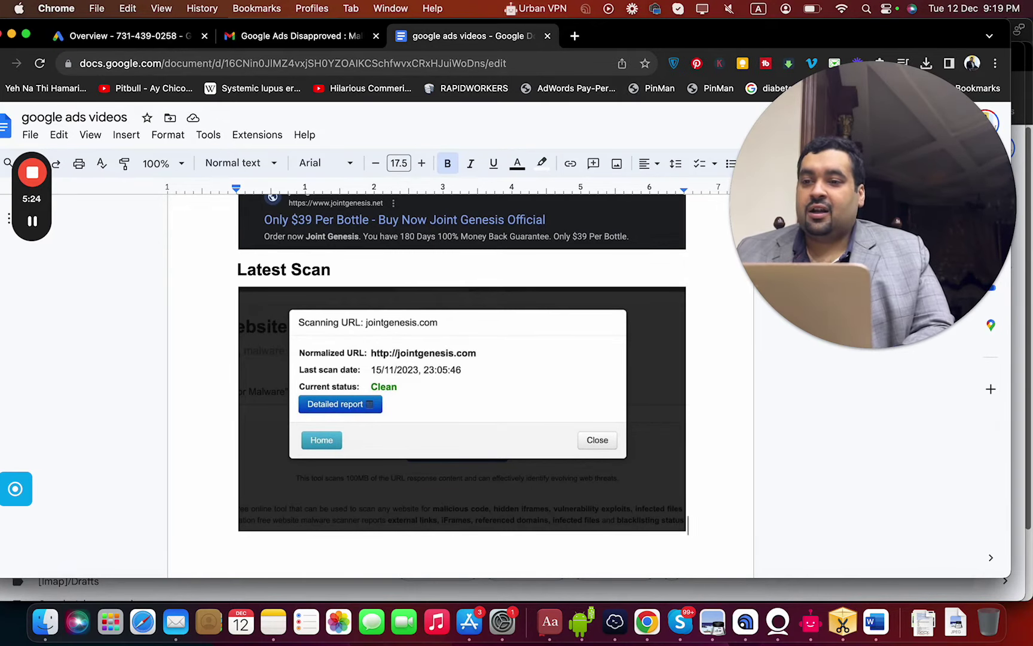
Paste the Google Ads policy-issues screenshot on a new line under But Issue Still and shrink it to fit
key("Return")
left_click(353, 574)
key("Return")
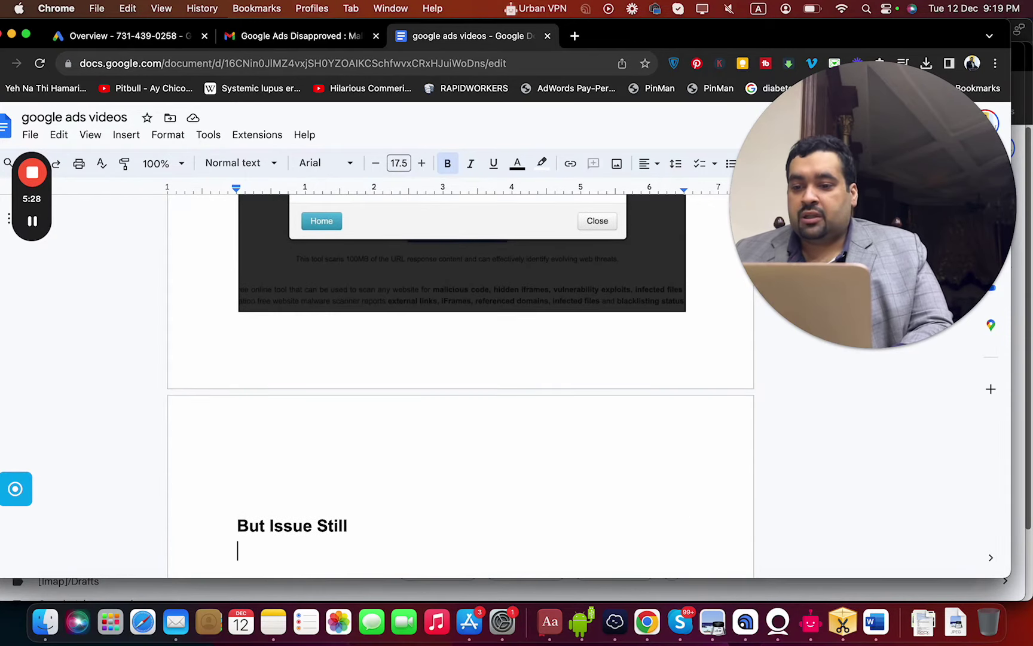
key("super+v")
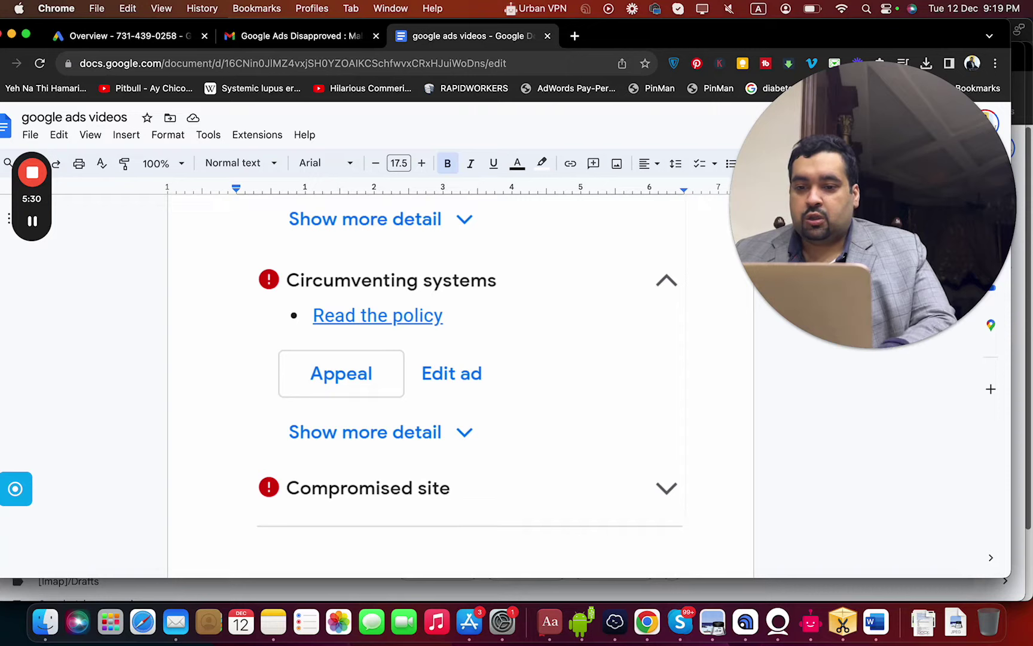
left_click(683, 528)
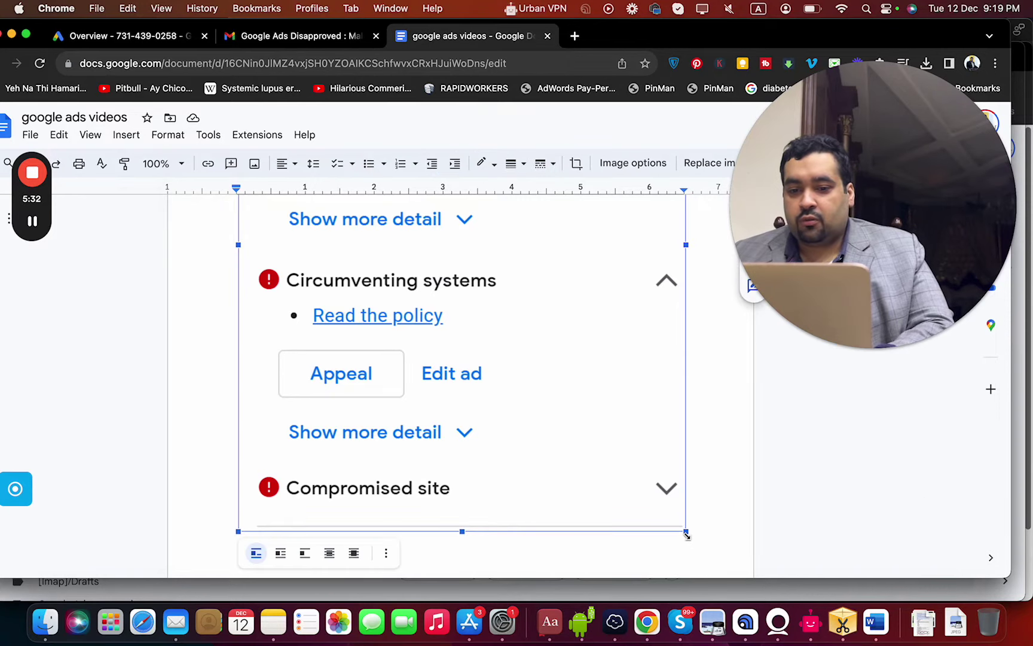
left_click_drag(687, 534, 593, 433)
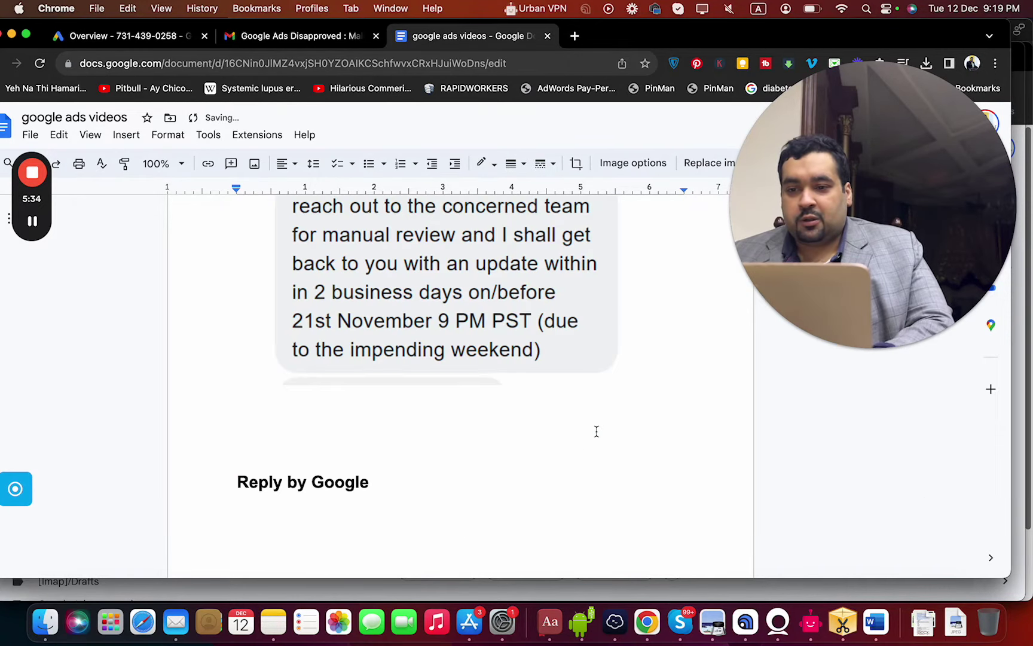
left_click_drag(886, 232, 683, 289)
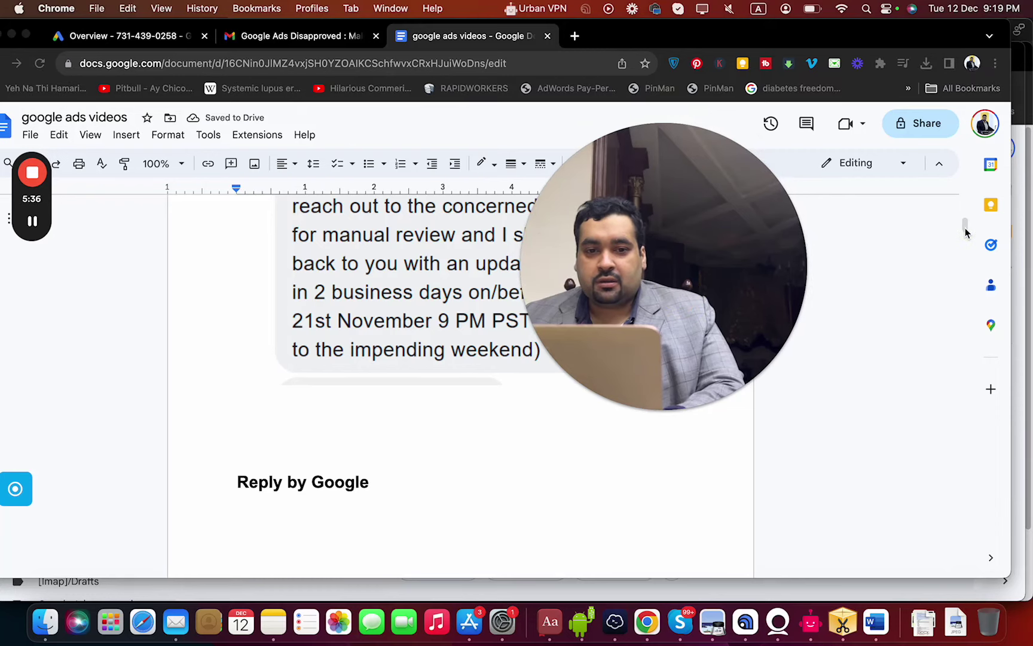
Scroll down via the scrollbar to the Reply by Google email about the compromised site
left_click_drag(965, 231, 965, 228)
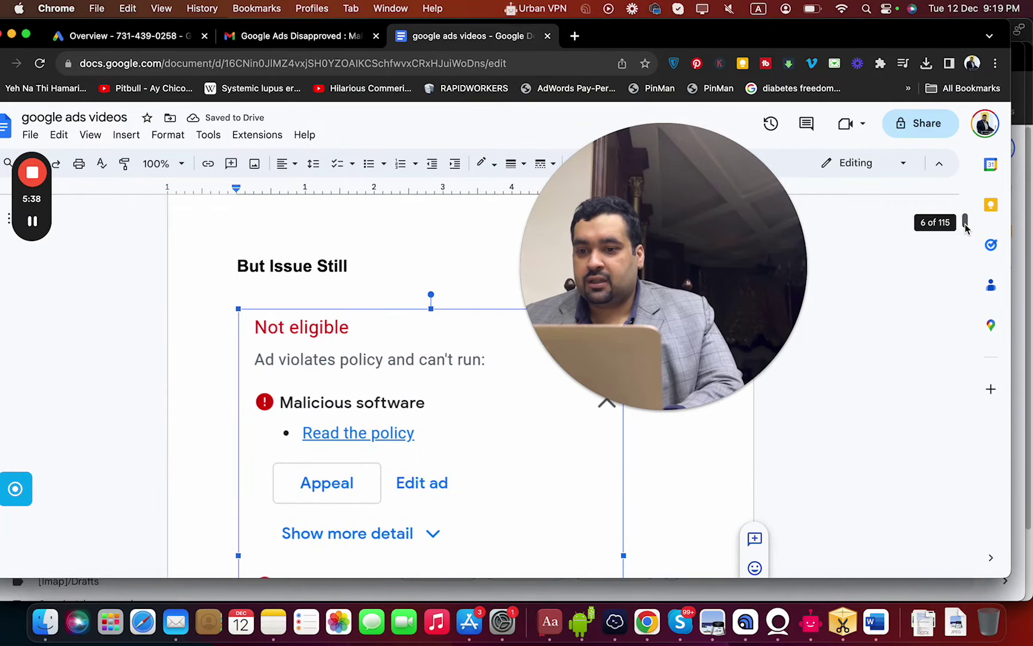
left_click_drag(965, 227, 967, 231)
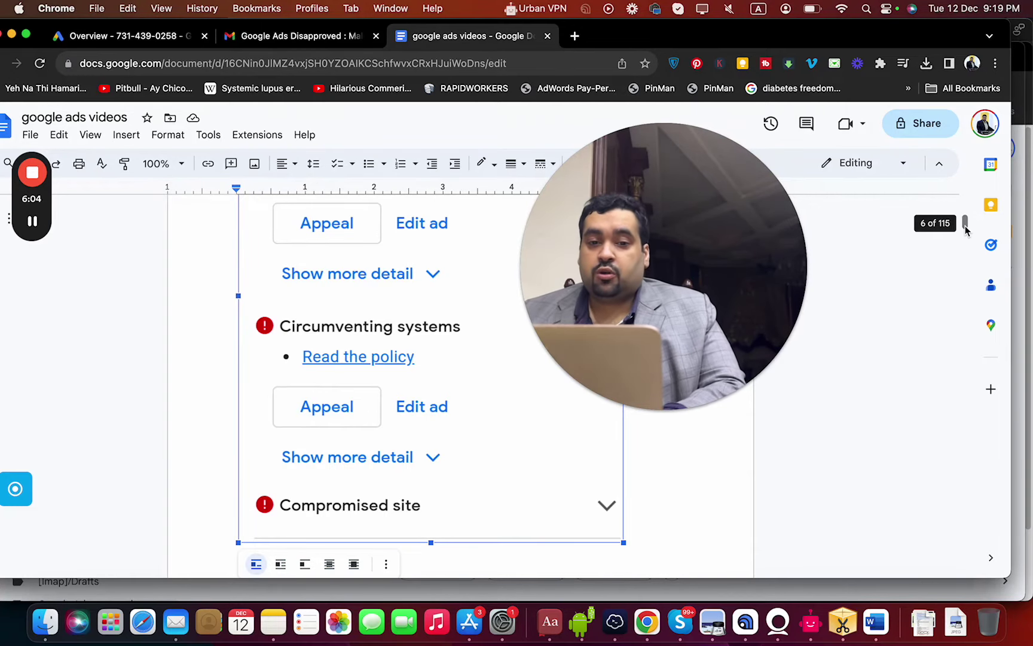
left_click_drag(966, 230, 966, 229)
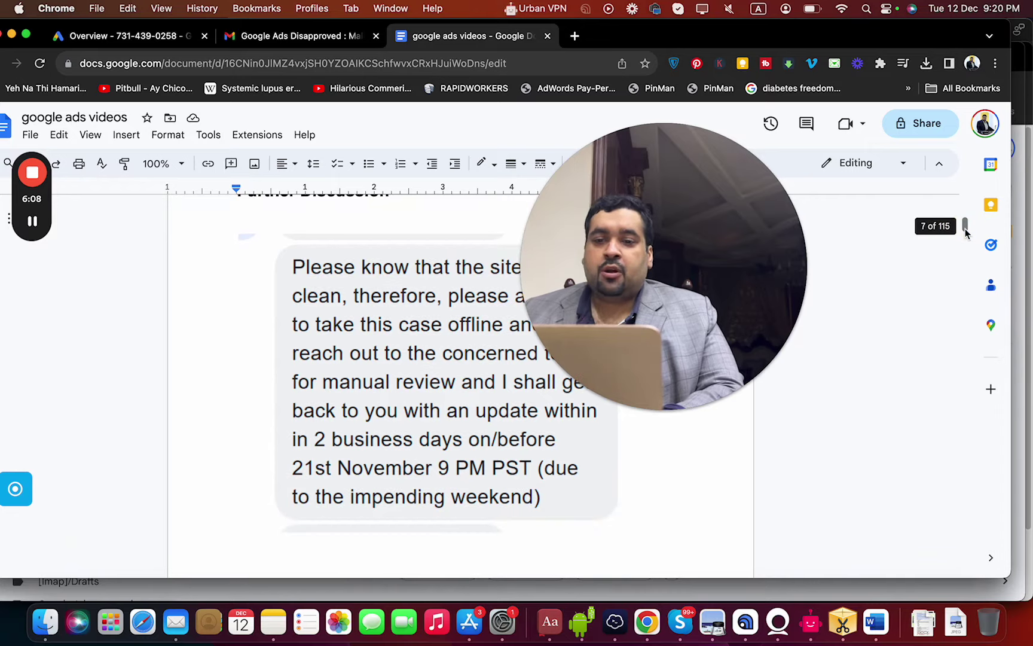
left_click_drag(745, 237, 840, 213)
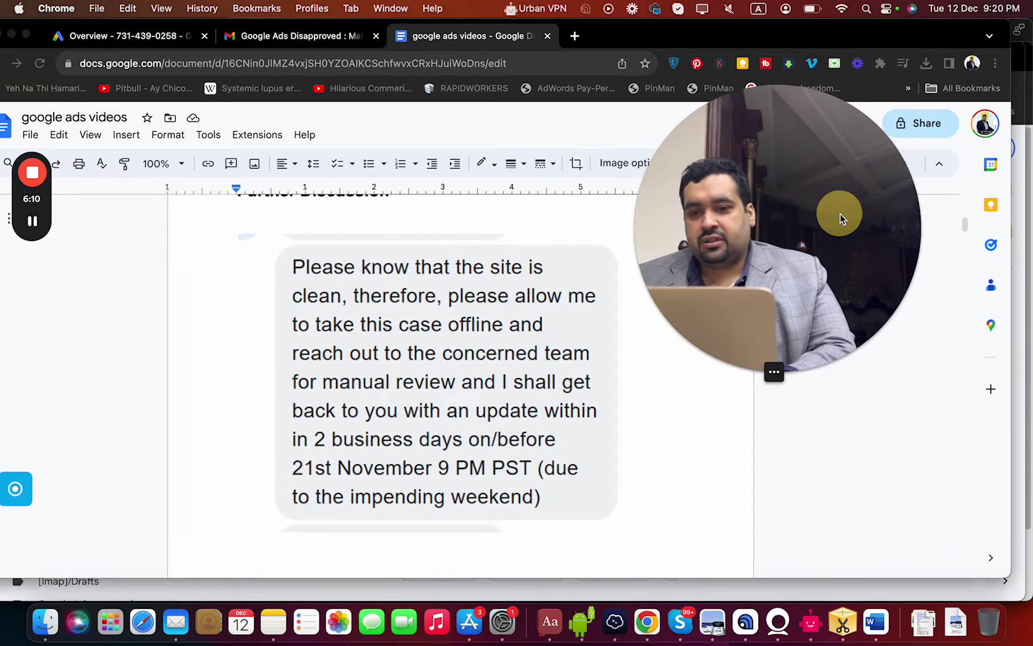
left_click(937, 373)
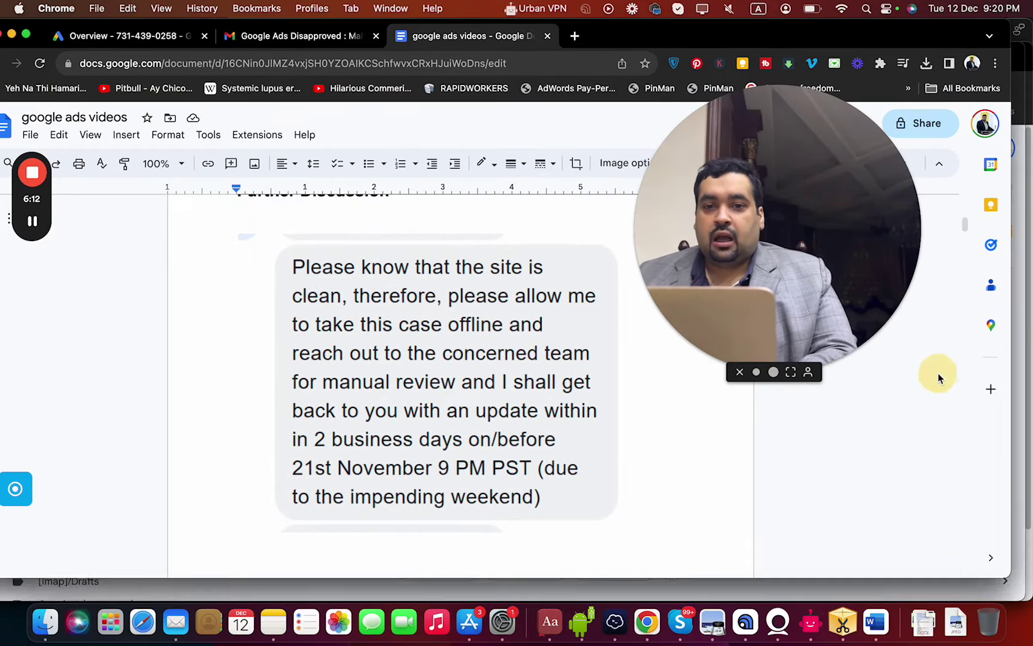
left_click(964, 227)
left_click_drag(964, 227, 964, 231)
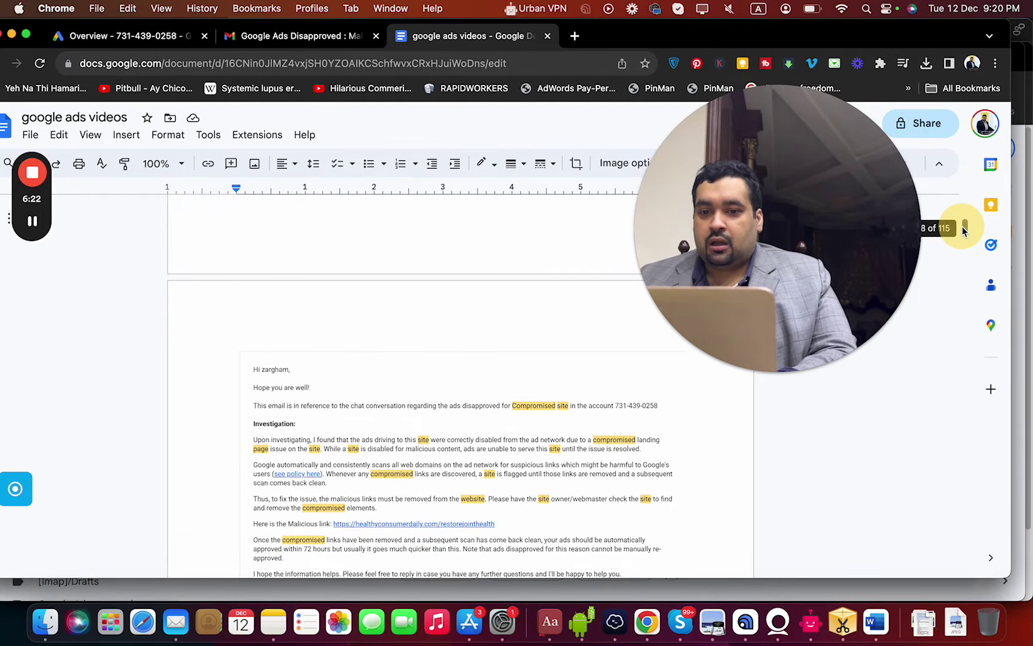
Drag the corners of the reply and compromised-site support email screenshots outward to enlarge them
left_click_drag(964, 230, 964, 232)
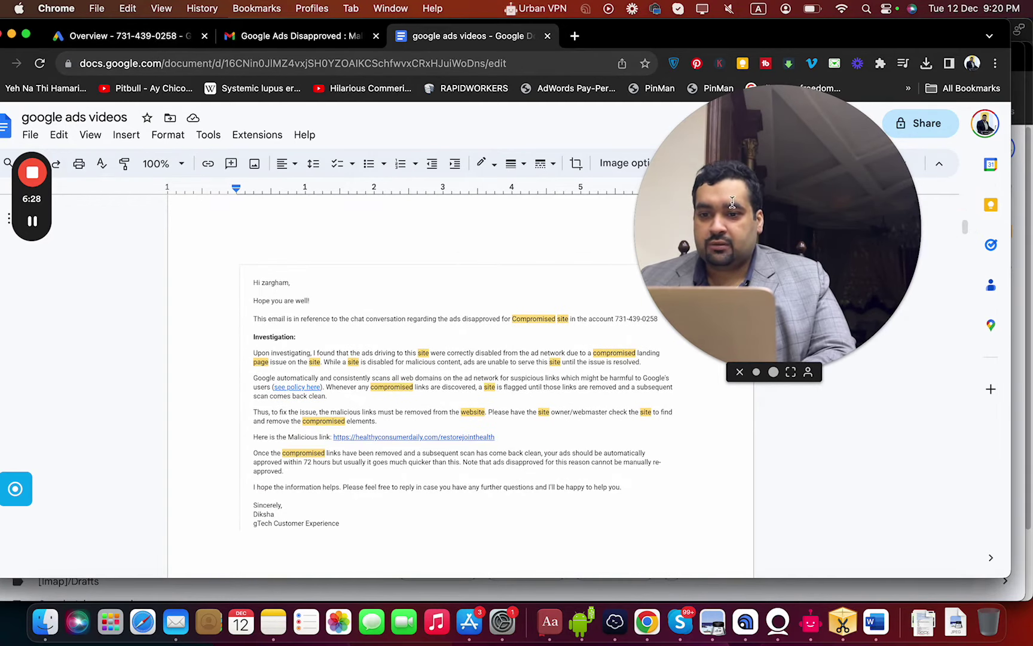
left_click_drag(801, 195, 848, 121)
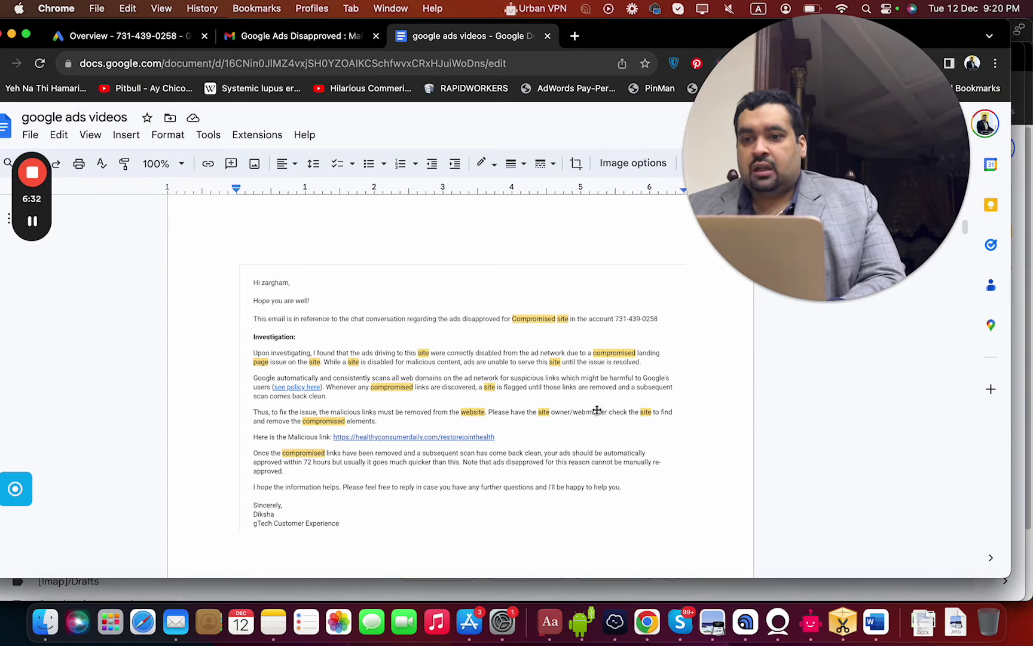
left_click(623, 439)
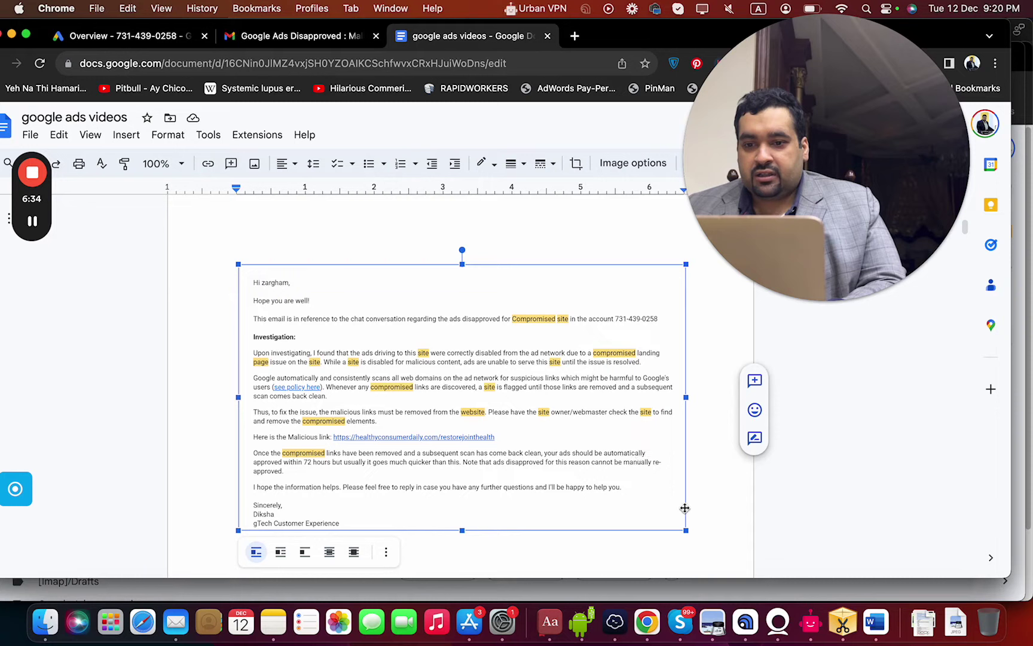
left_click_drag(686, 535, 713, 547)
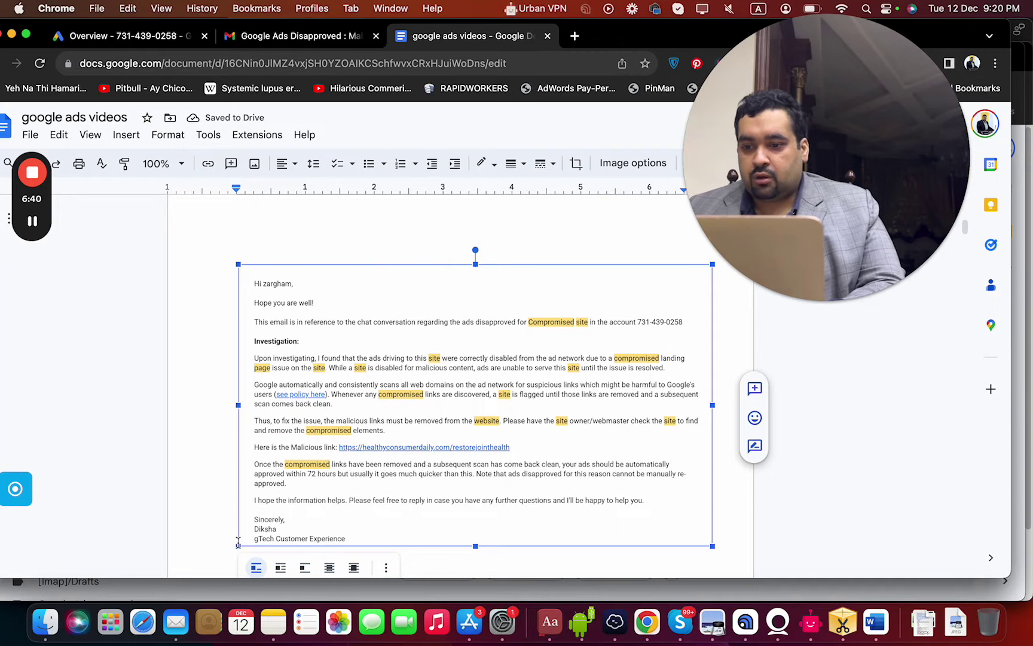
left_click_drag(237, 548, 215, 560)
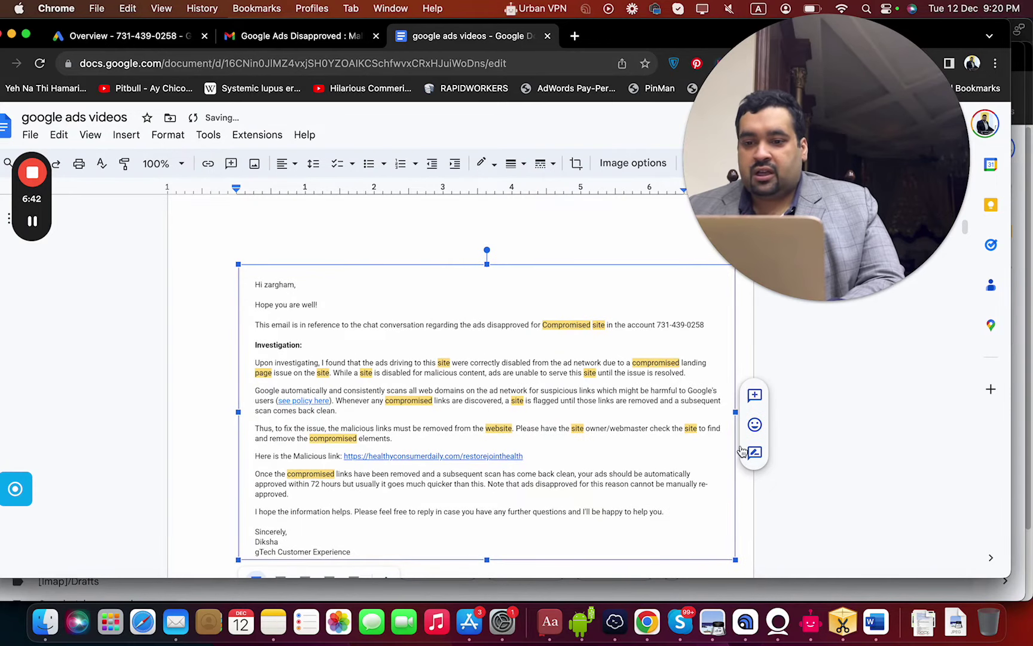
left_click(868, 441)
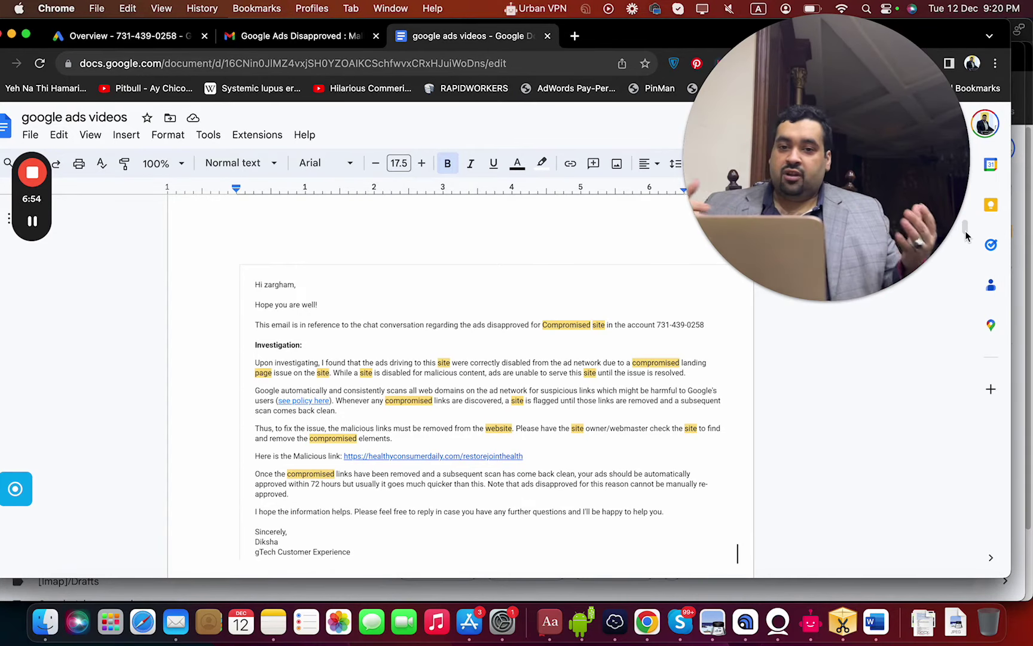
mouse_move(926, 240)
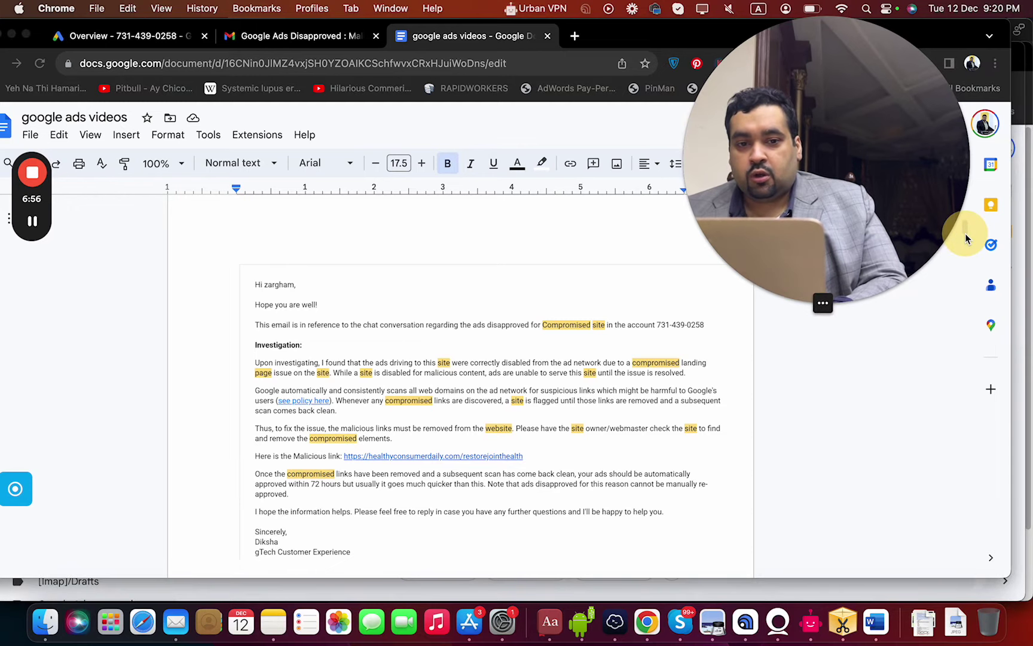
left_click_drag(926, 239, 883, 231)
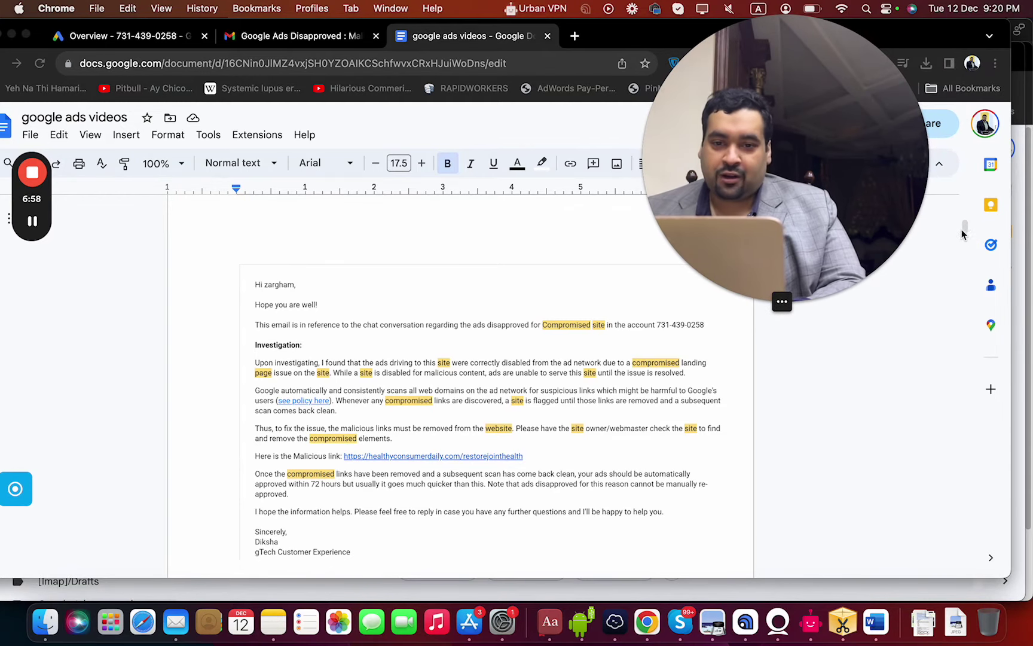
left_click(964, 233)
left_click_drag(963, 230, 964, 229)
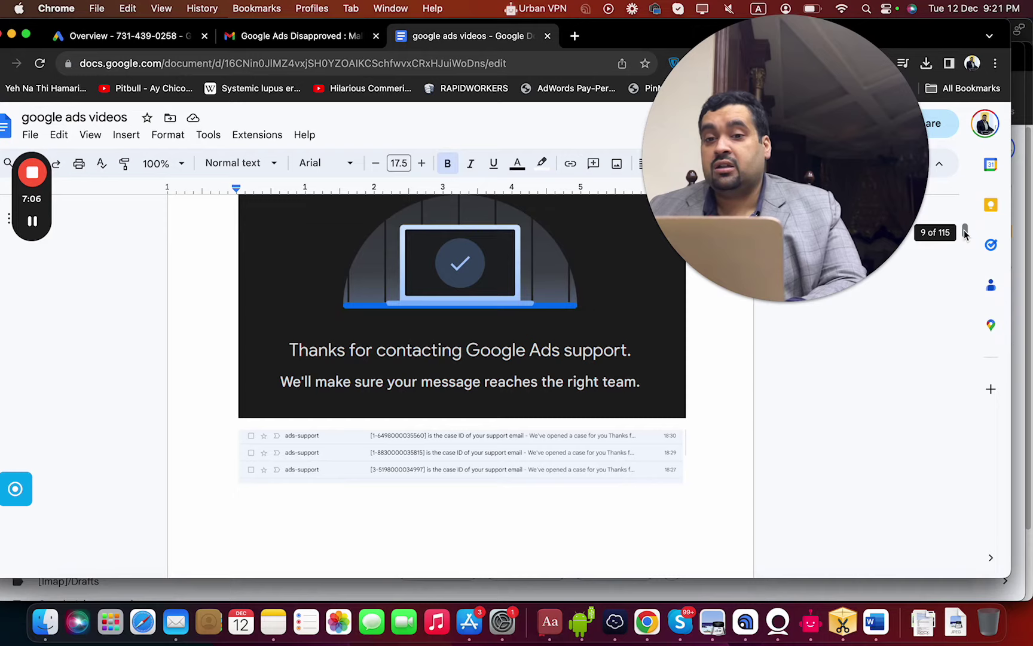
left_click_drag(965, 232, 964, 231)
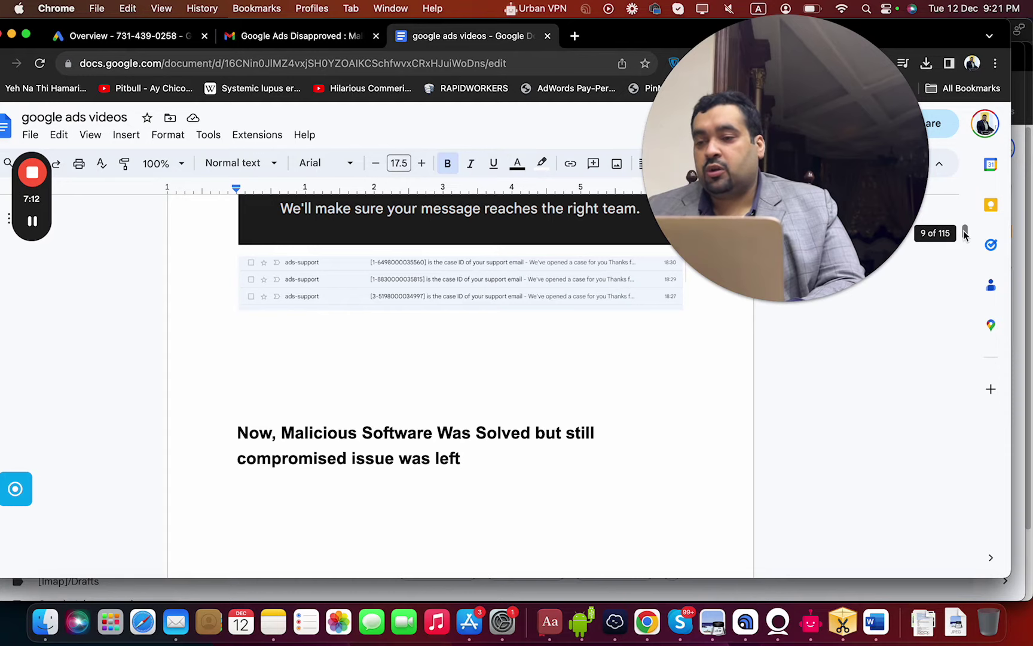
left_click(468, 458)
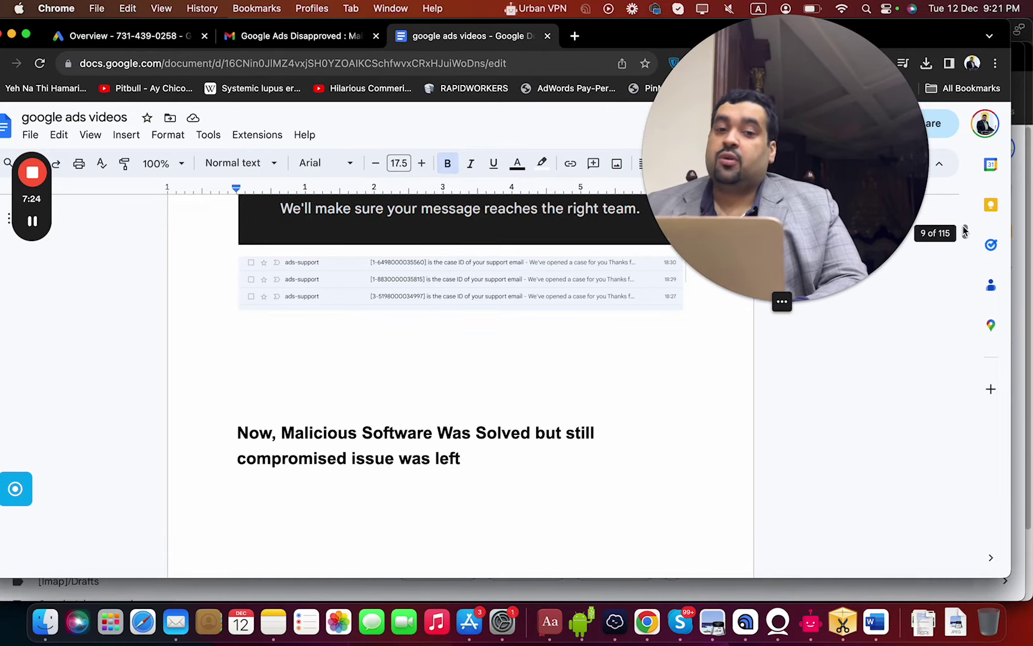
scroll(964, 231, "down", 10)
scroll(965, 232, "up", 7)
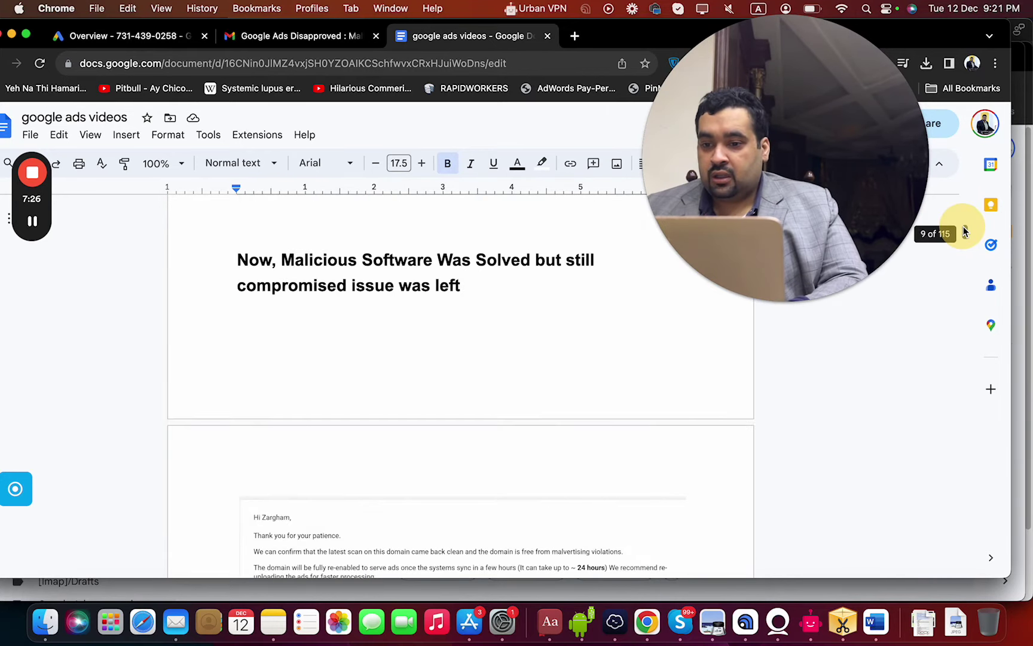
scroll(963, 226, "down", 3)
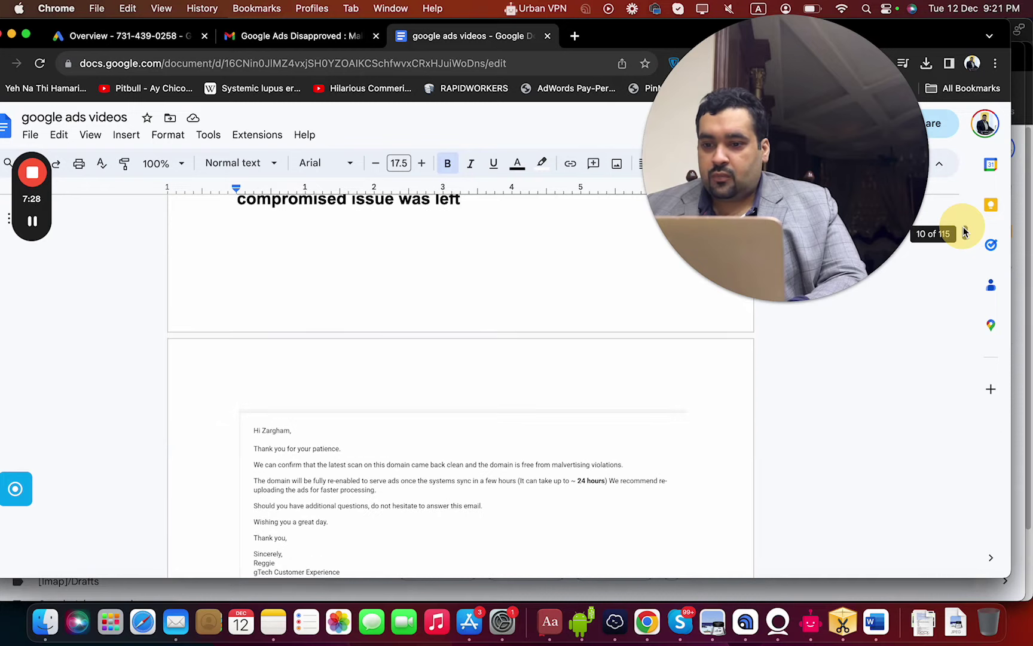
scroll(963, 229, "down", 12)
scroll(964, 231, "up", 3)
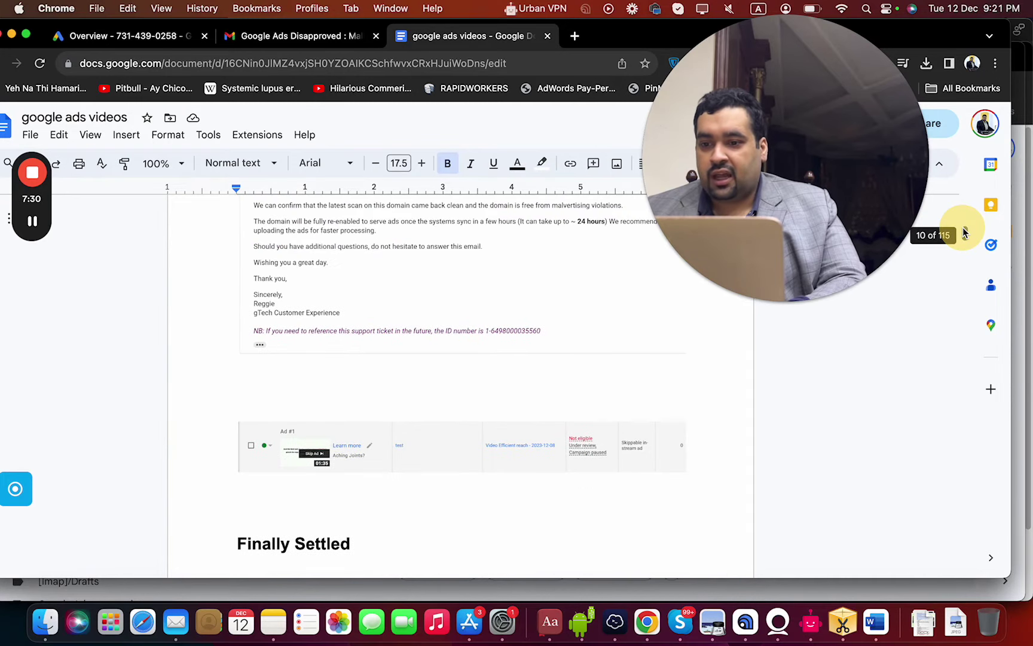
scroll(963, 231, "up", 6)
Enlarge the clean-scan confirmation email screenshot by dragging both corner handles outward
left_click(572, 346)
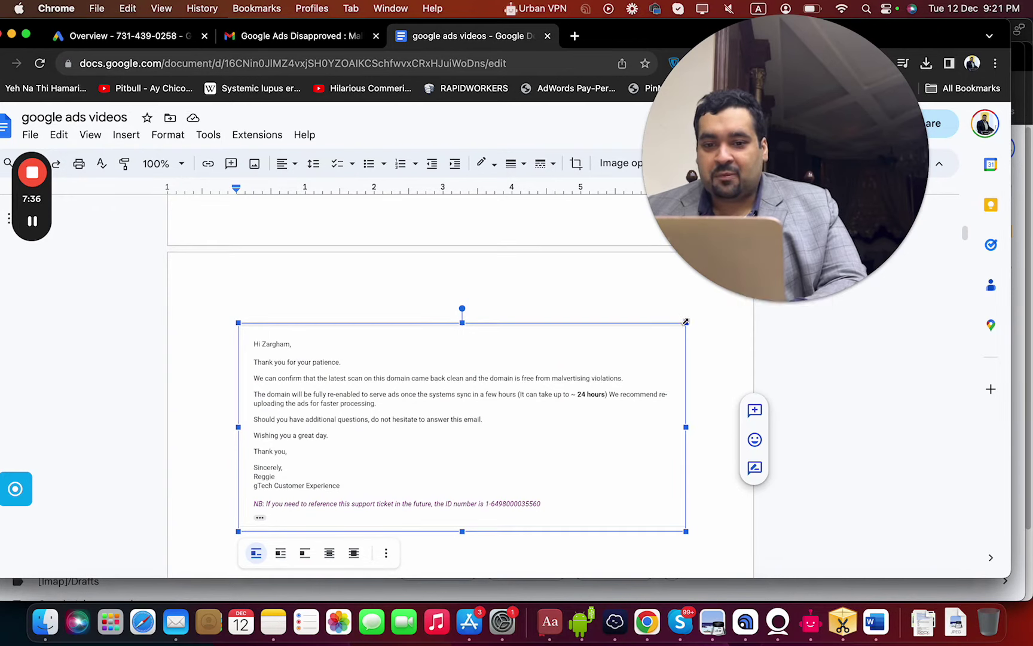
left_click_drag(686, 322, 724, 305)
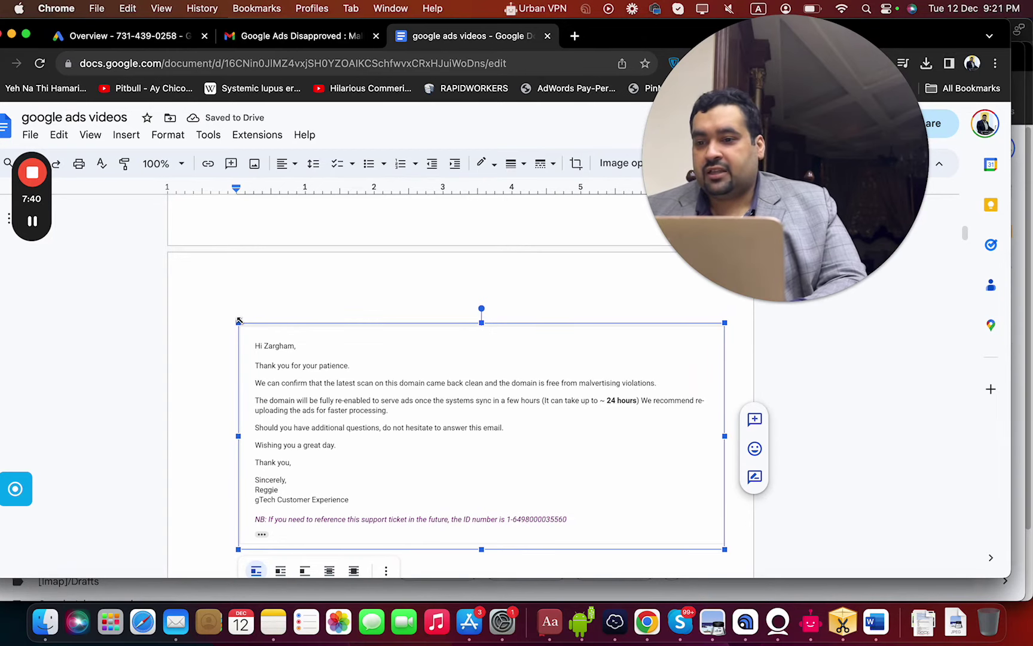
left_click_drag(238, 321, 213, 297)
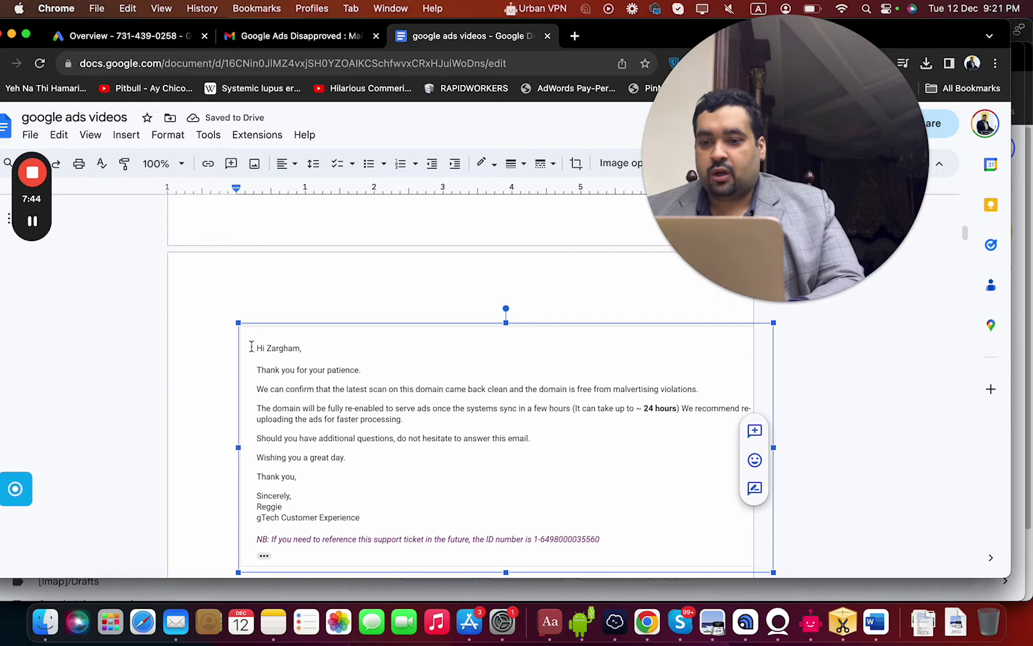
left_click(885, 364)
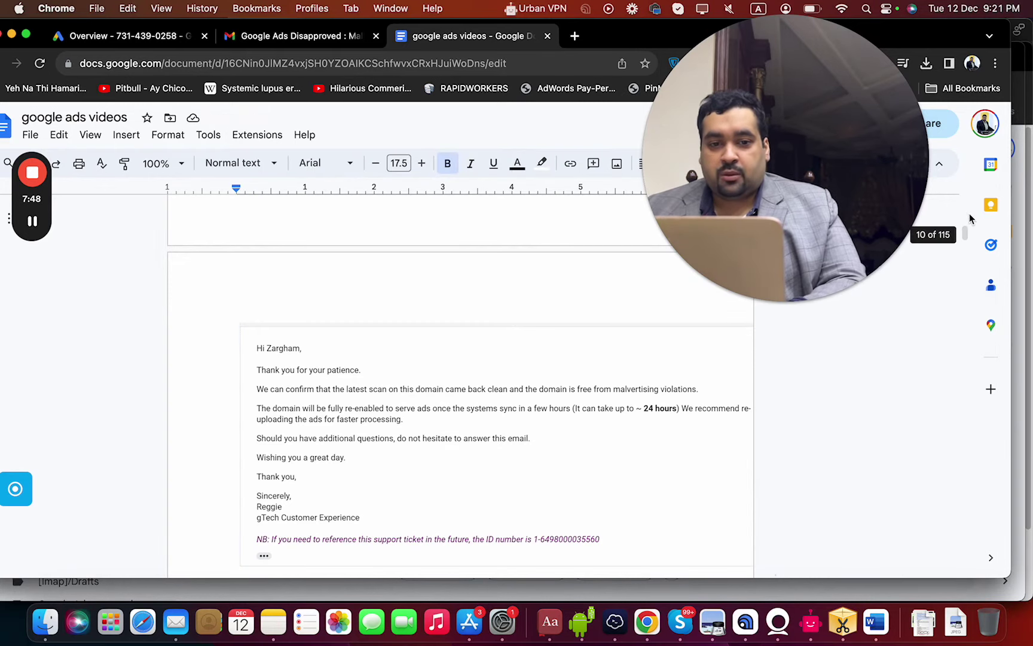
Glance at the ad status table screenshot, then switch to the Google Ads Overview
scroll(965, 238, "down", 5)
scroll(965, 238, "up", 2)
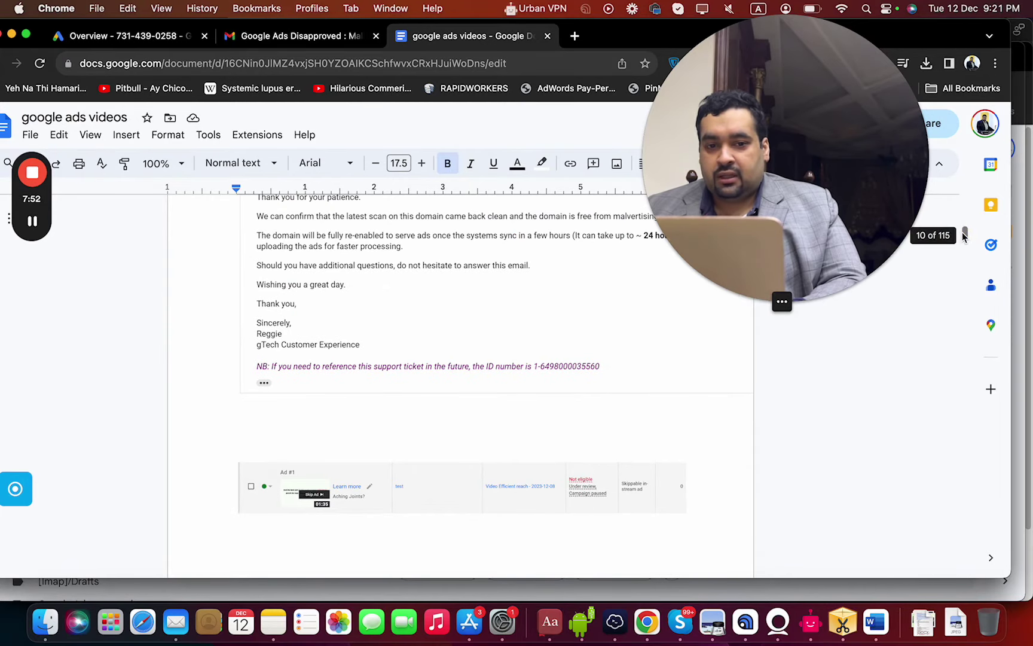
scroll(964, 237, "down", 4)
left_click(628, 420)
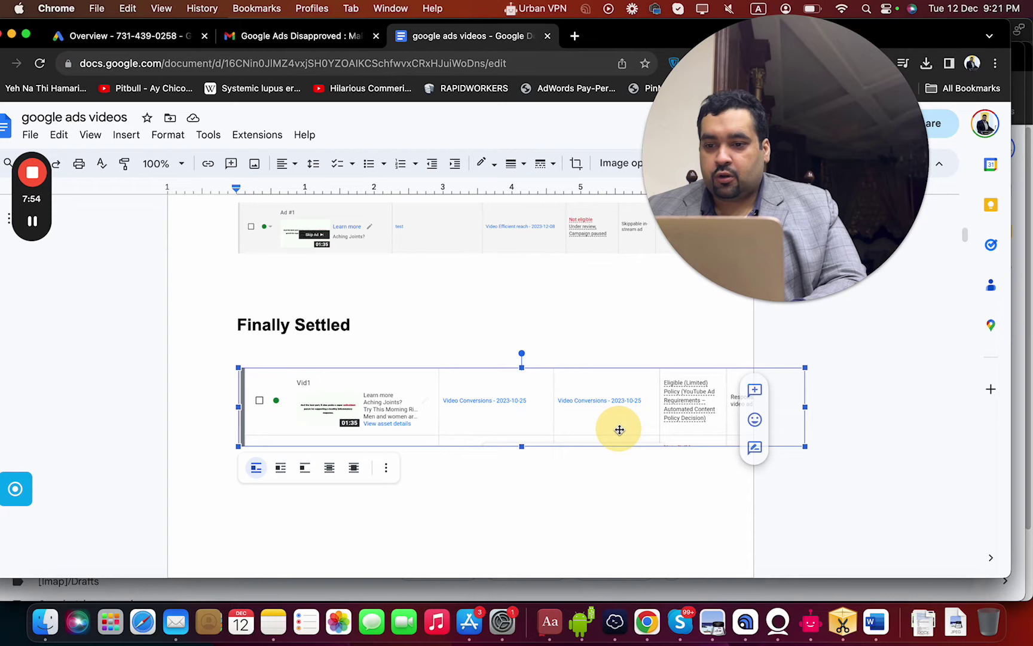
left_click(614, 492)
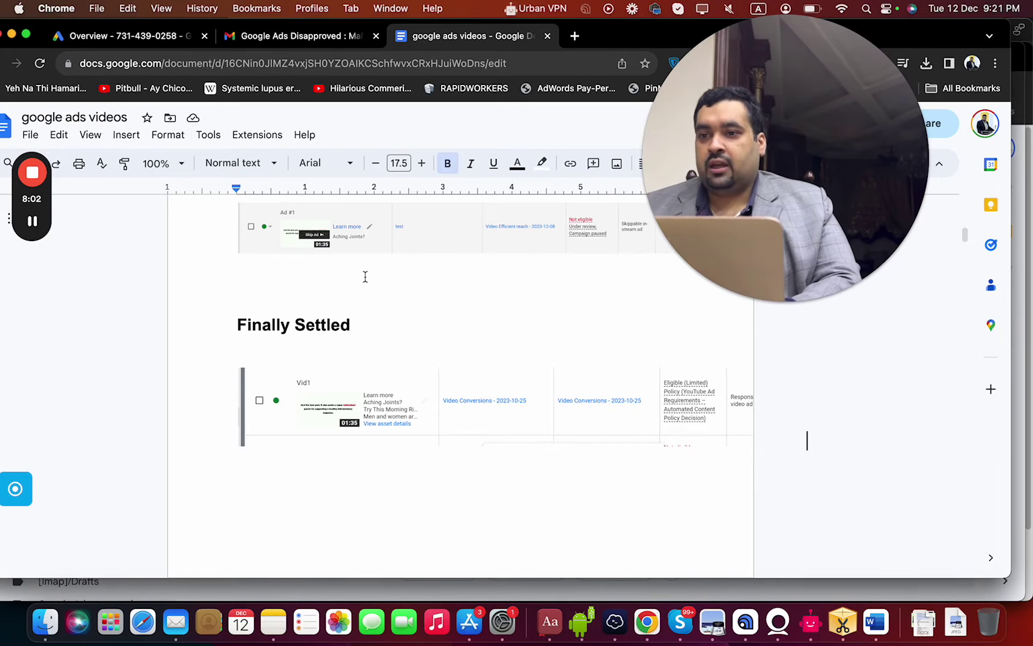
left_click(177, 44)
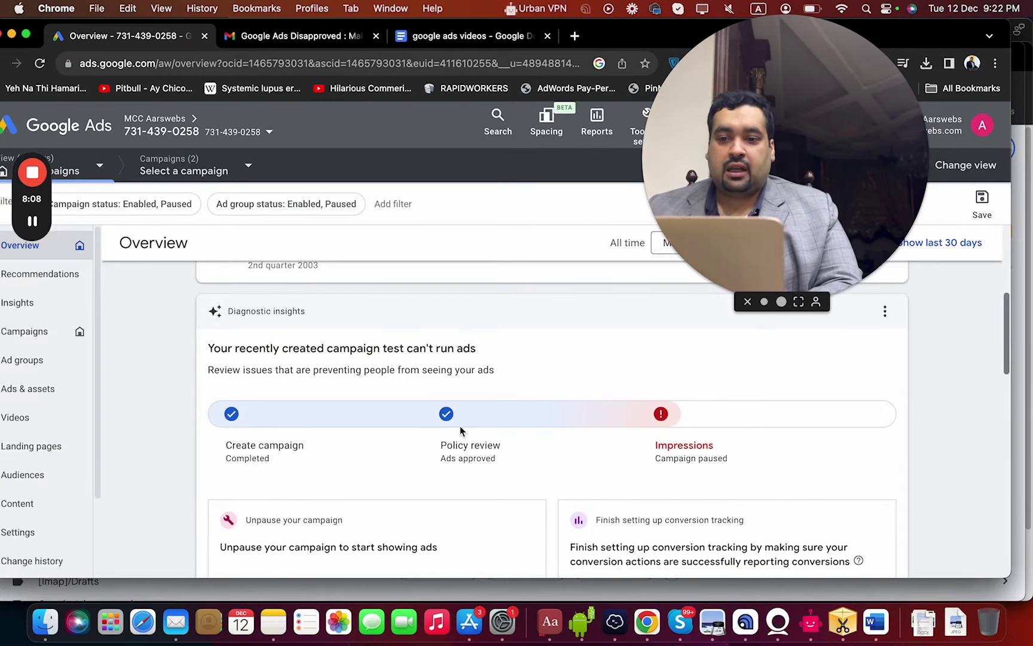
Open the Tools and settings menu from the Google Ads Overview page
left_click_drag(1003, 378, 1003, 233)
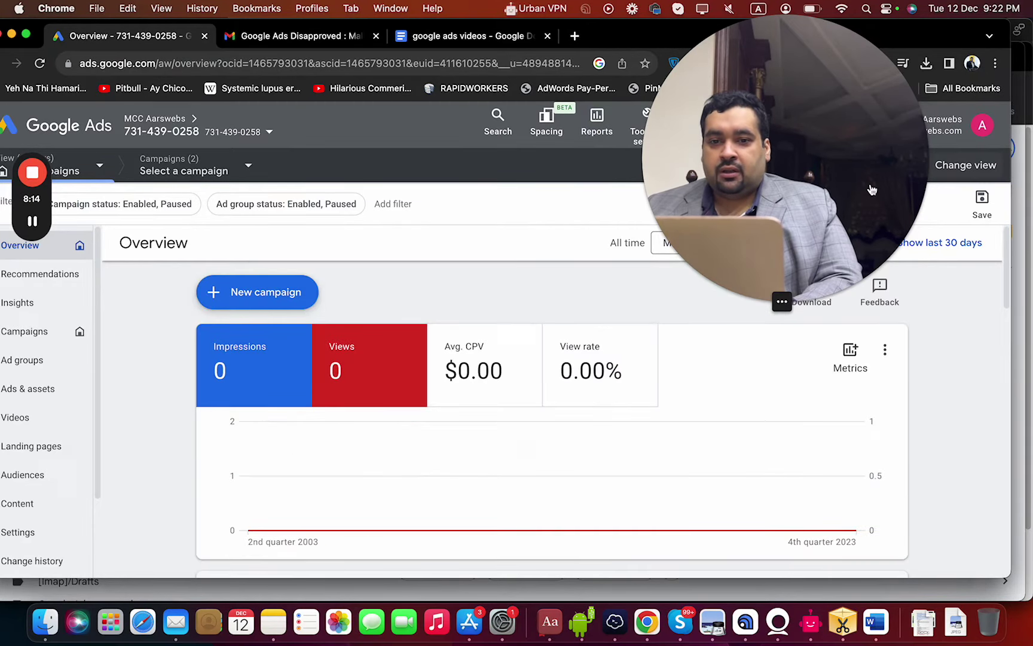
left_click_drag(871, 189, 960, 422)
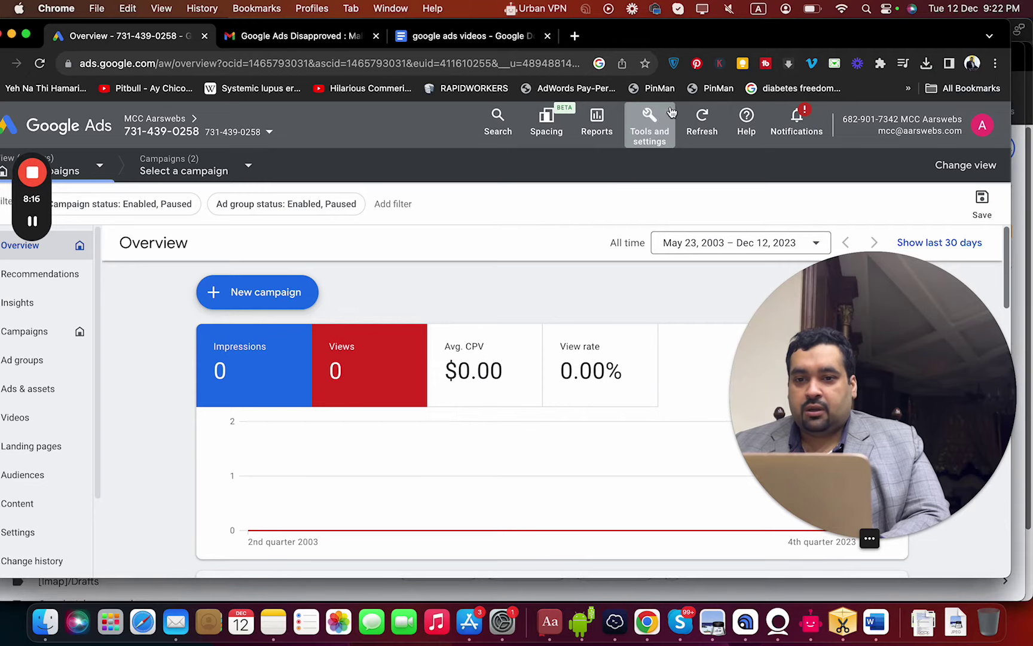
left_click(652, 120)
left_click_drag(894, 298, 924, 448)
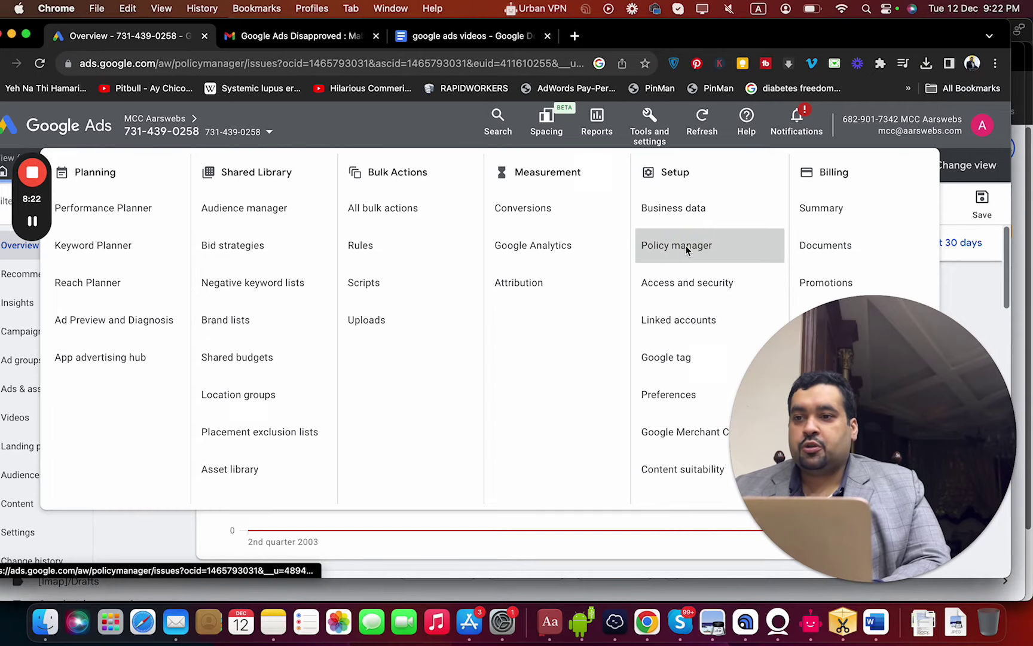
Open Policy manager to see the account's policy issues
left_click(686, 249)
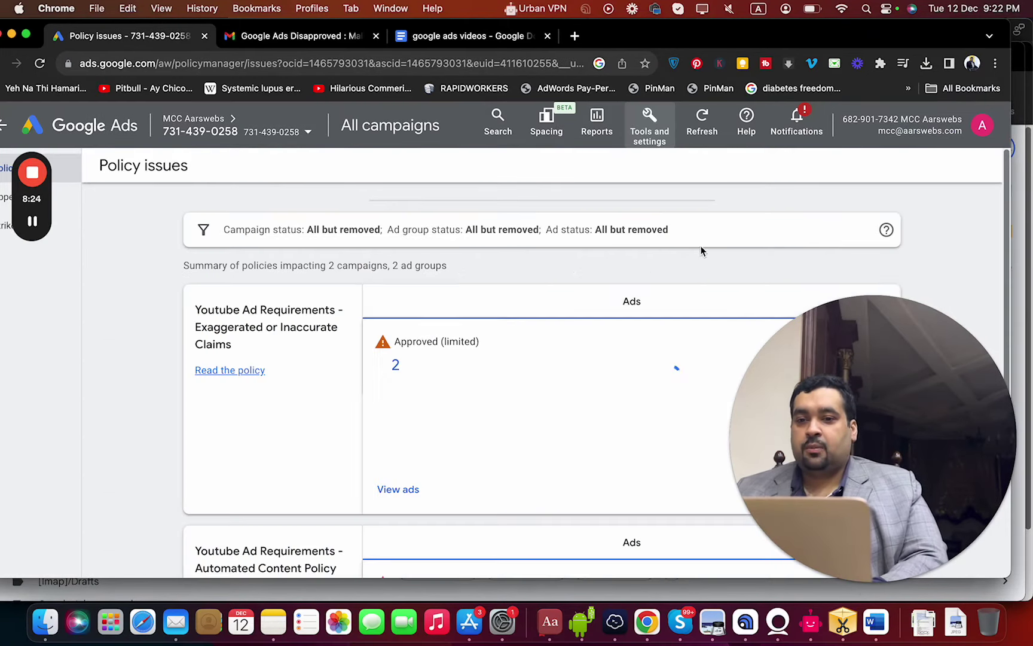
left_click_drag(872, 392, 920, 278)
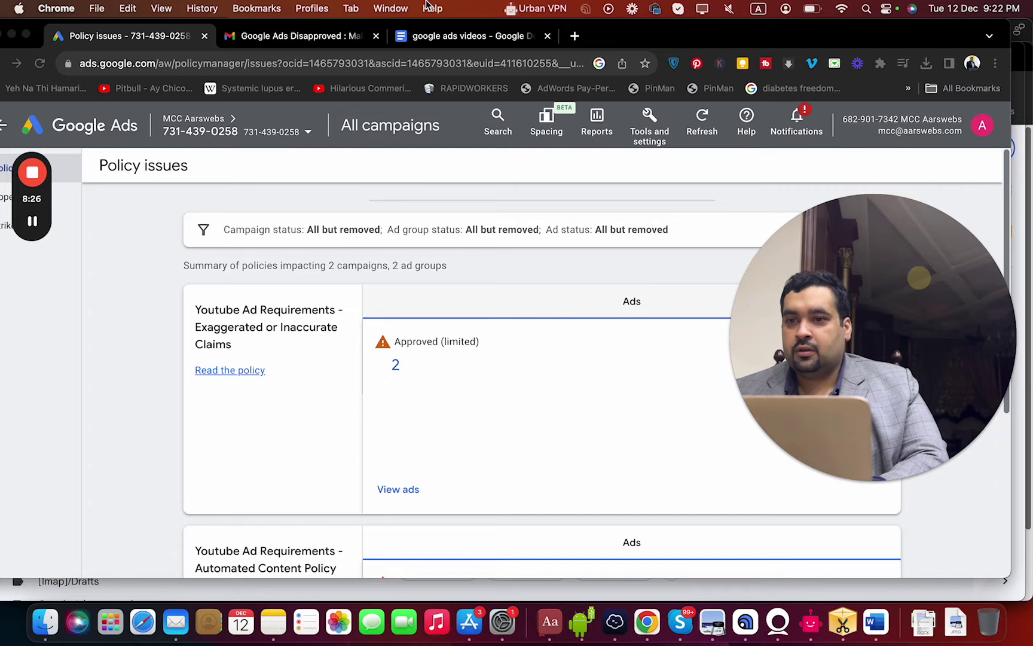
left_click_drag(700, 30, 751, 31)
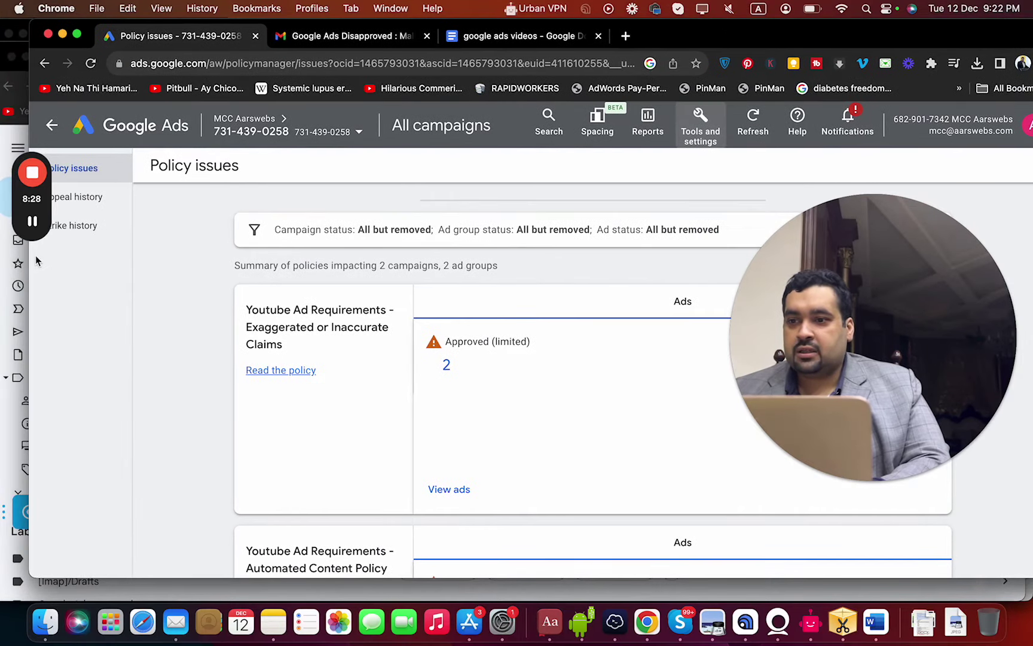
Review the four failed Compromised Site appeals in Appeal history, then go back to Overview
left_click(77, 197)
left_click_drag(733, 28, 669, 29)
left_click_drag(907, 225, 452, 328)
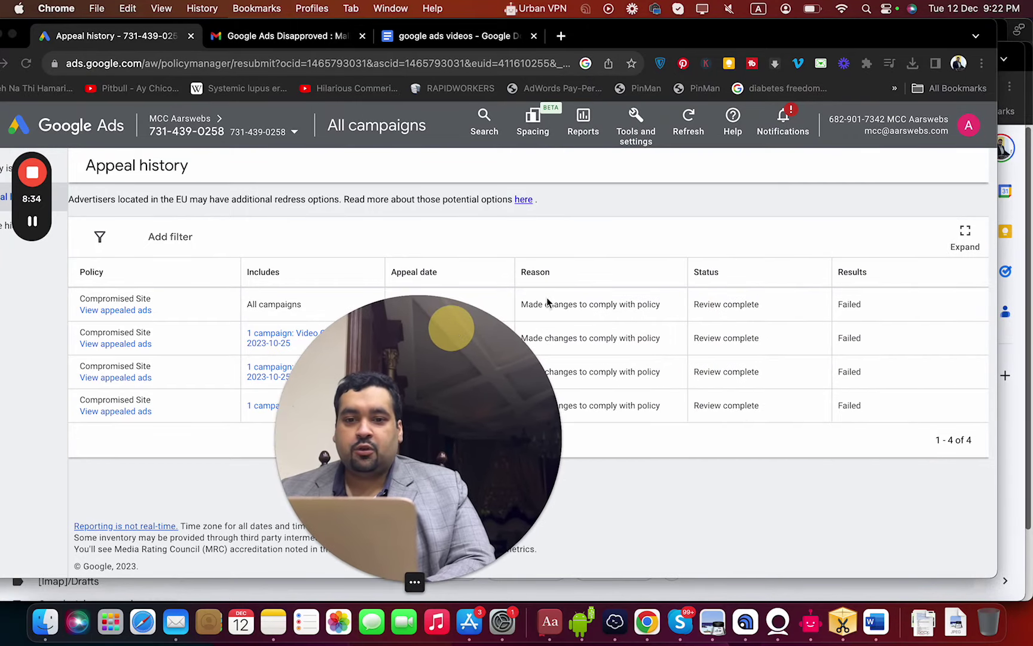
left_click_drag(453, 381, 699, 359)
left_click_drag(823, 27, 852, 34)
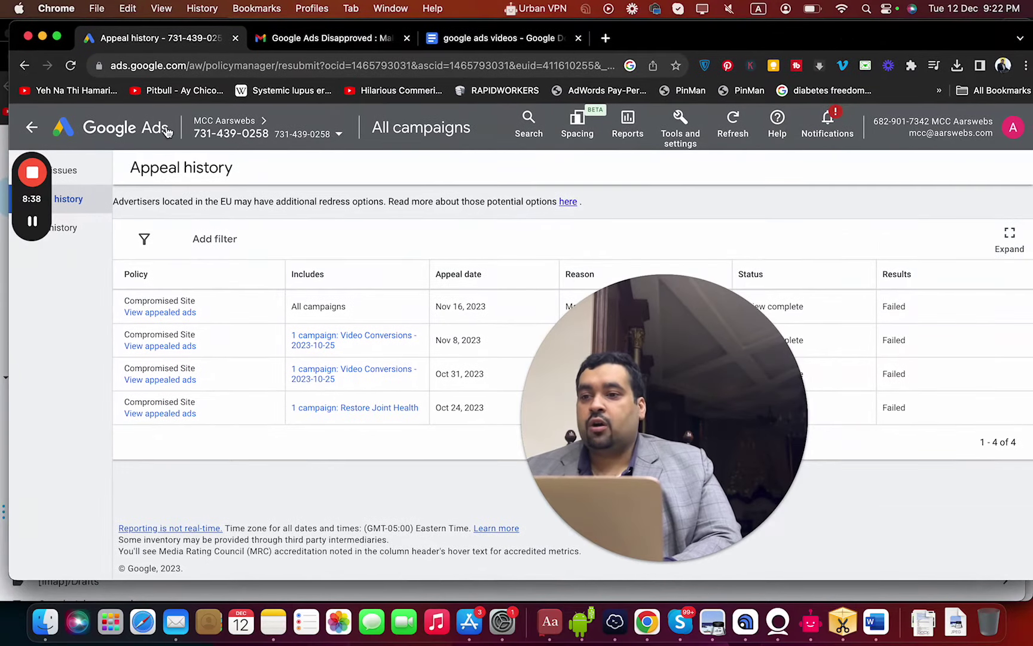
left_click(52, 133)
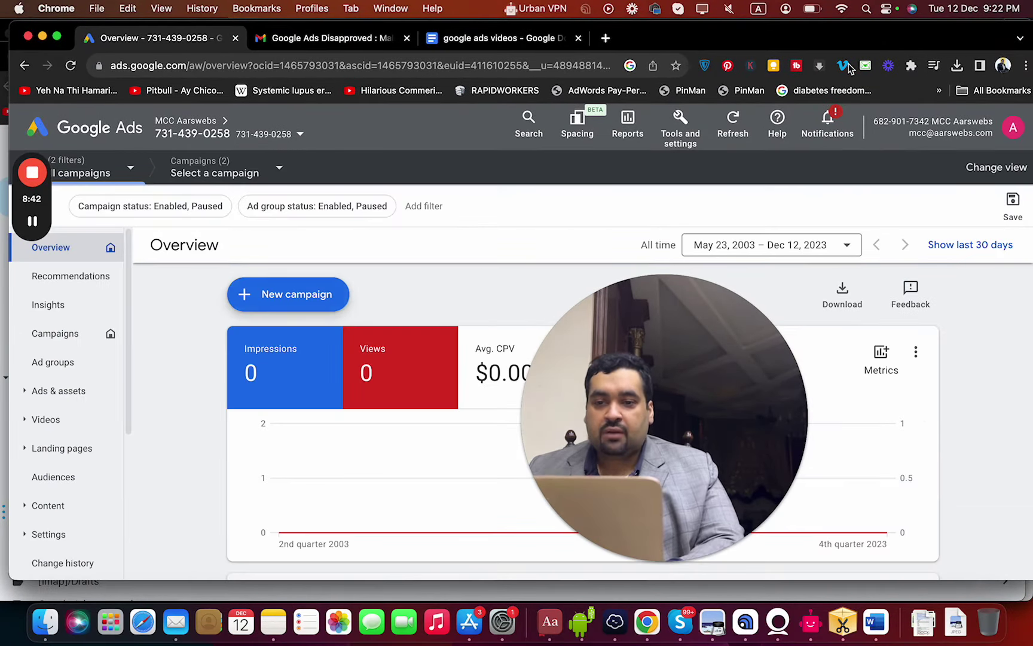
Set the Ads list's Ad status filter to All alongside Disapproved, then return to Overview
left_click_drag(858, 30, 838, 30)
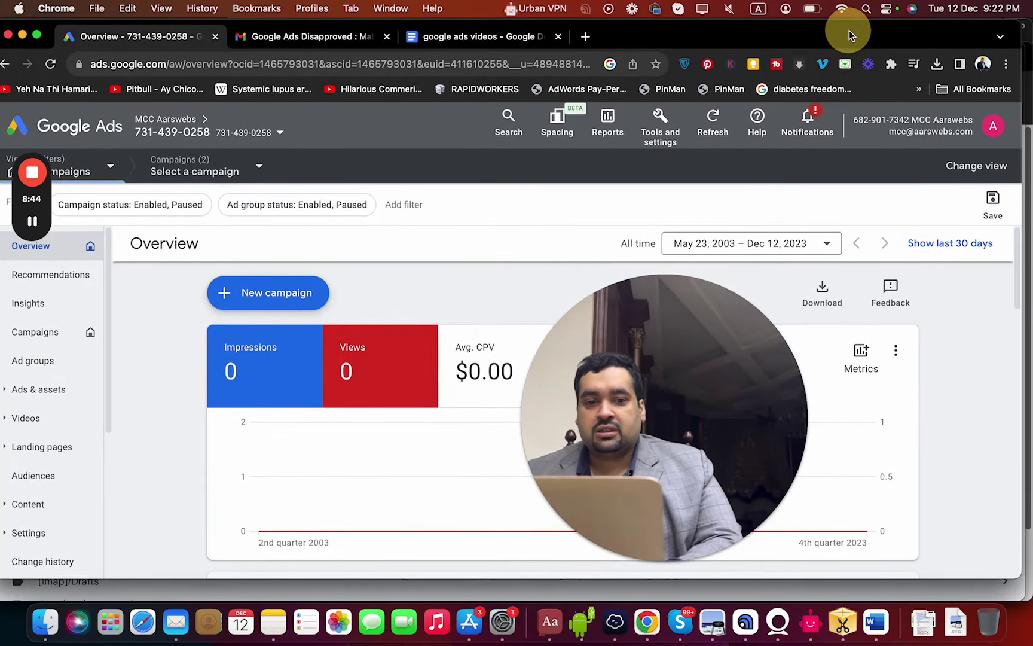
left_click_drag(1015, 257, 1015, 327)
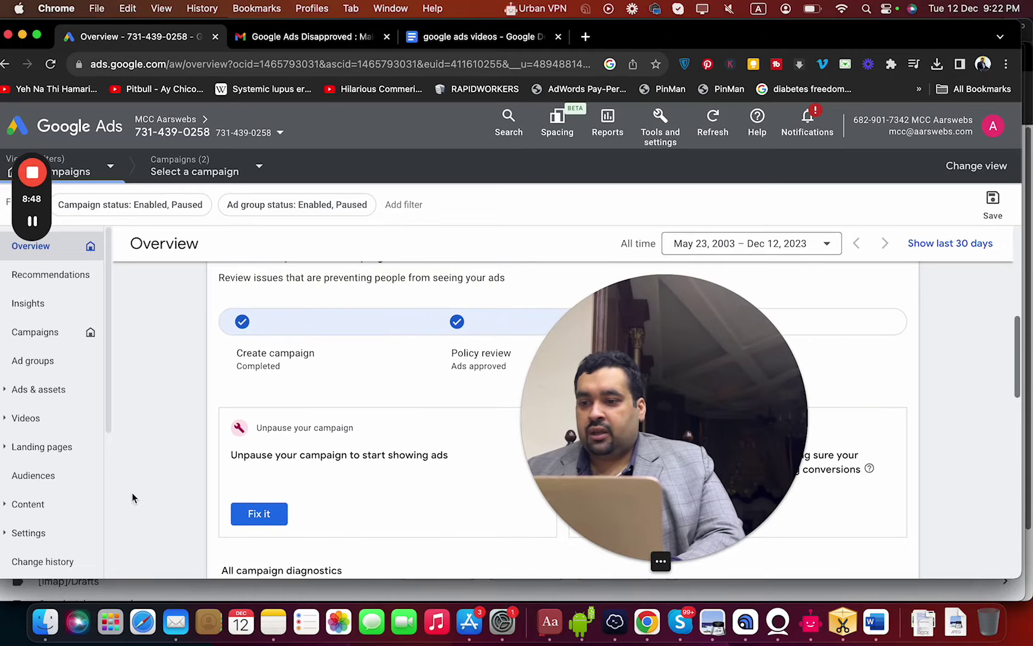
left_click(59, 401)
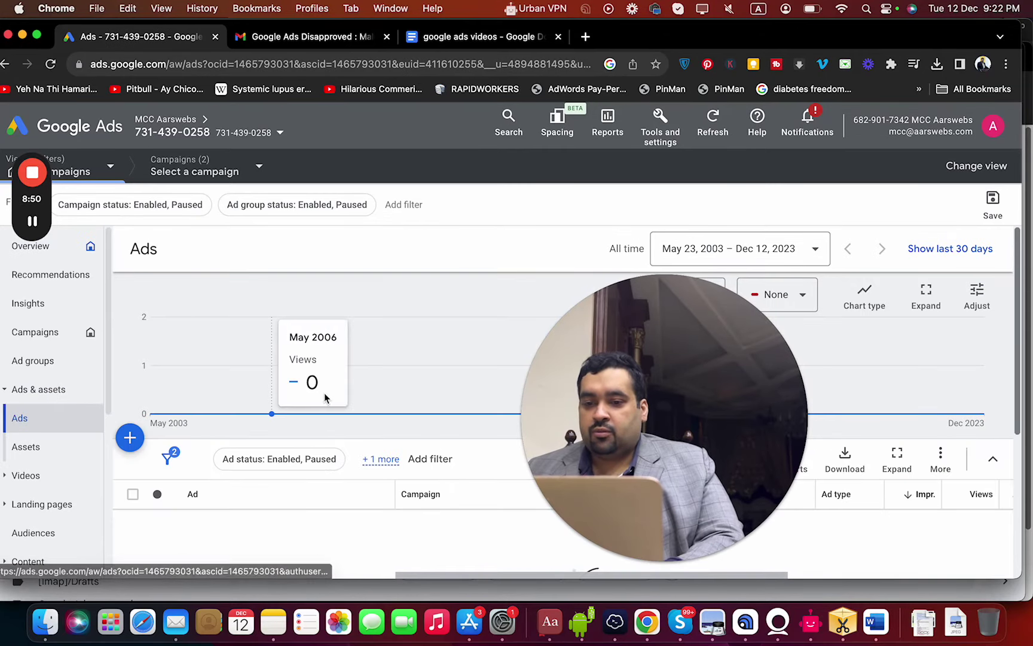
mouse_move(1019, 314)
left_mouse_down()
mouse_move(1008, 417)
mouse_move(1008, 330)
left_mouse_up()
left_click(261, 443)
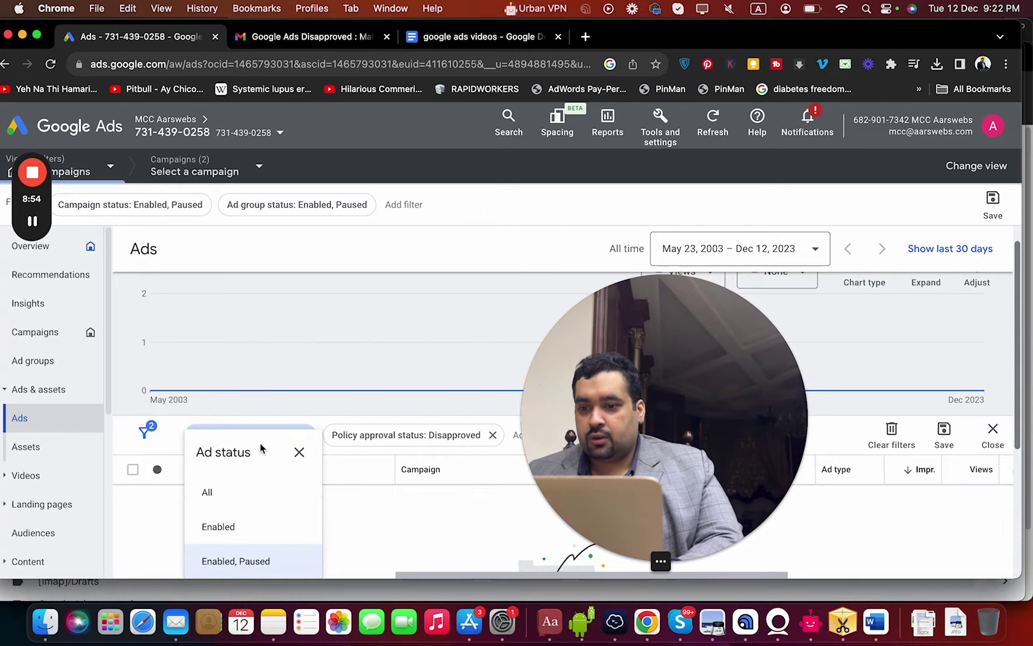
left_click(244, 492)
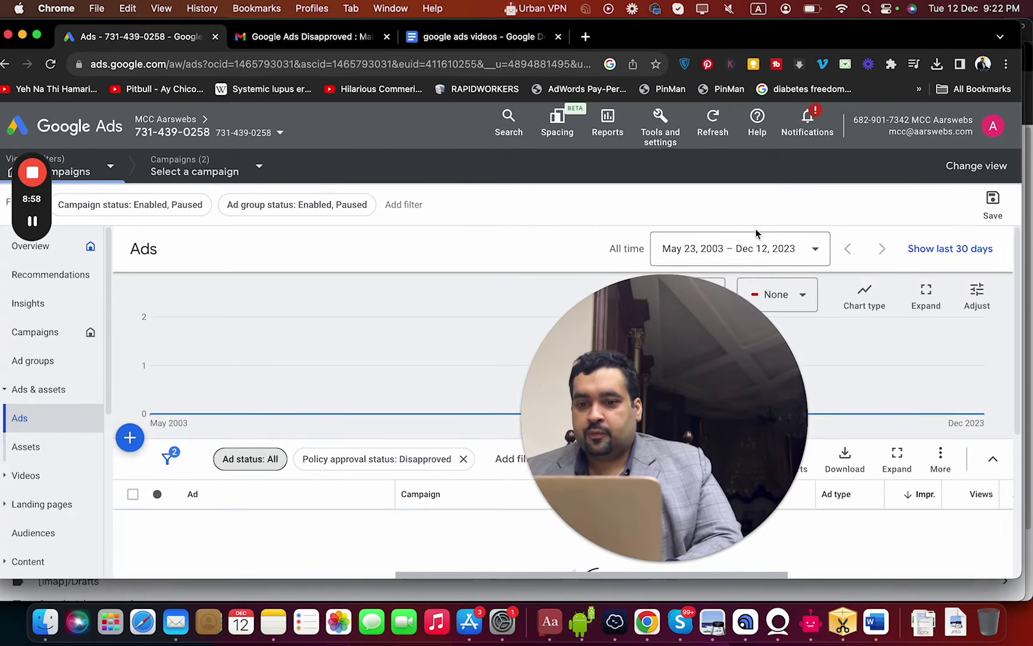
left_click(31, 261)
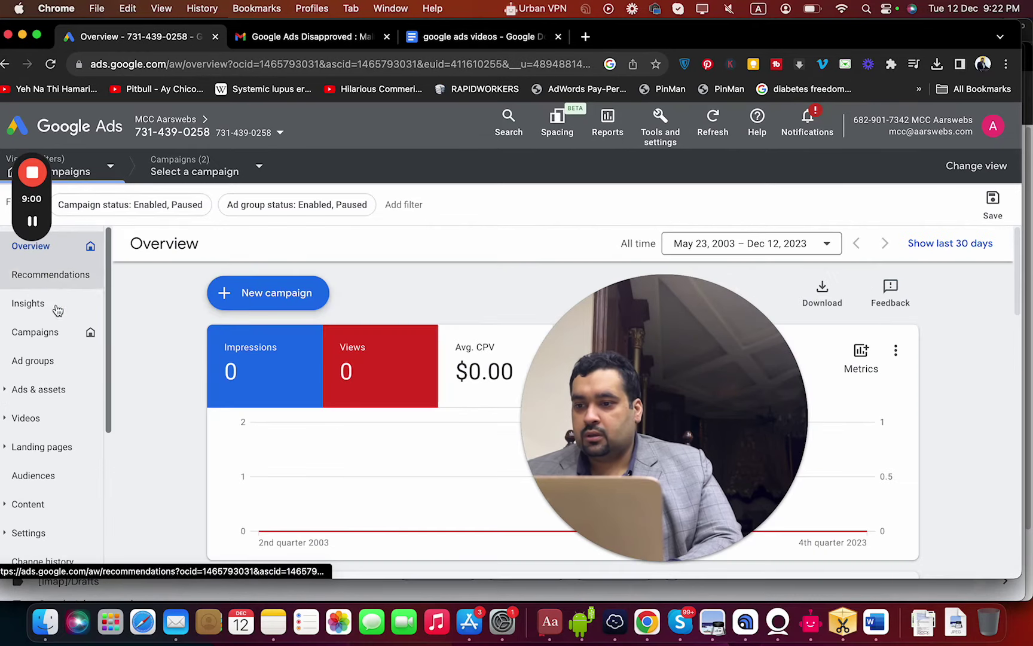
Check the Video Conversions - 2023-10-25 campaign's ads for disapprovals
left_click(39, 333)
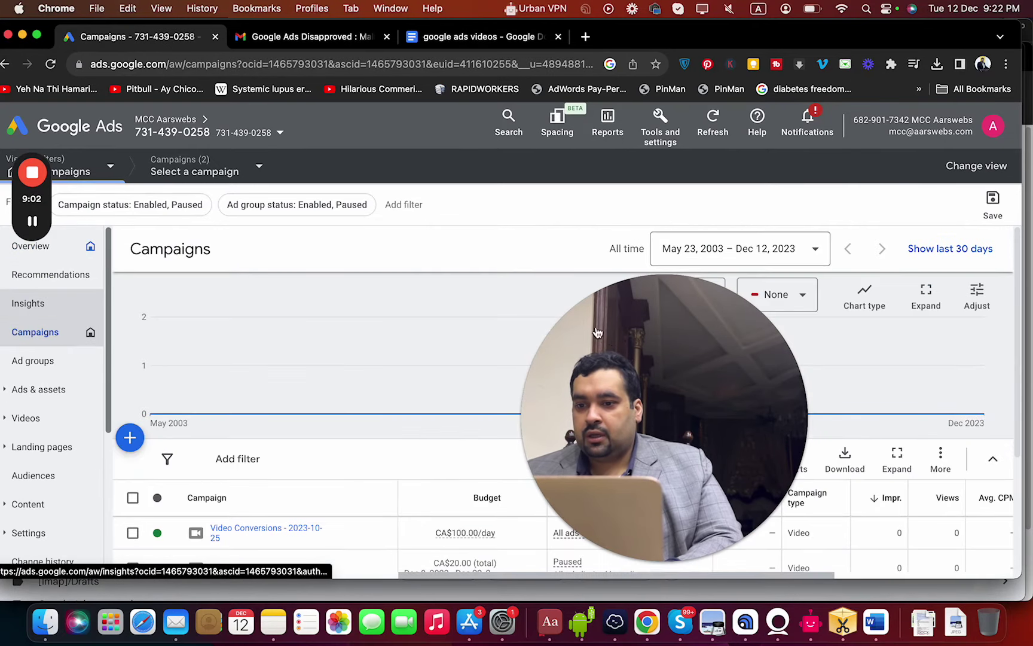
left_click(229, 534)
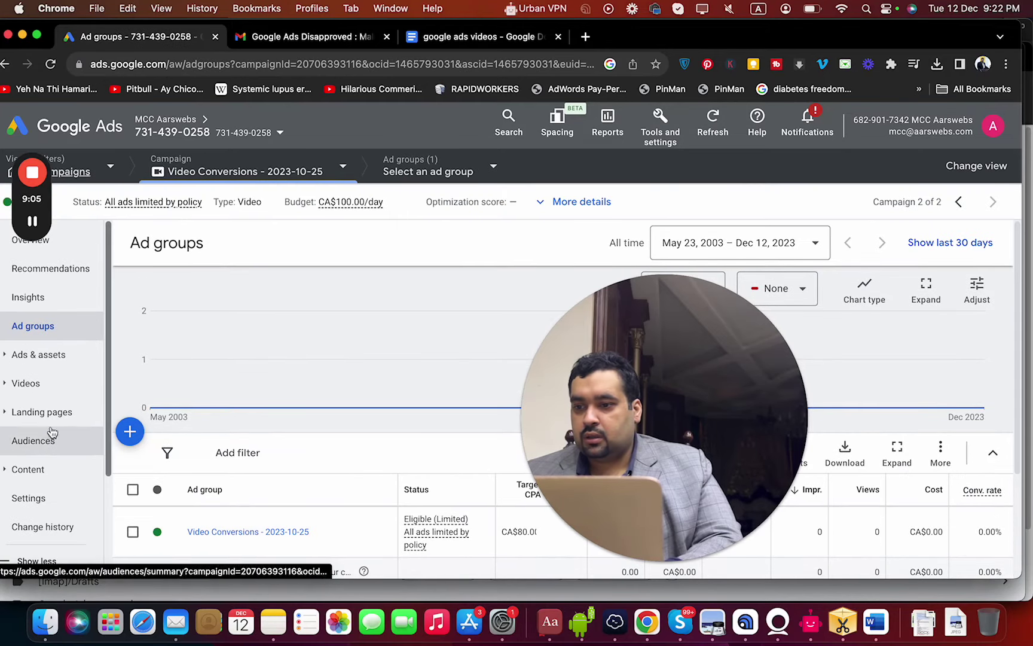
left_click(76, 359)
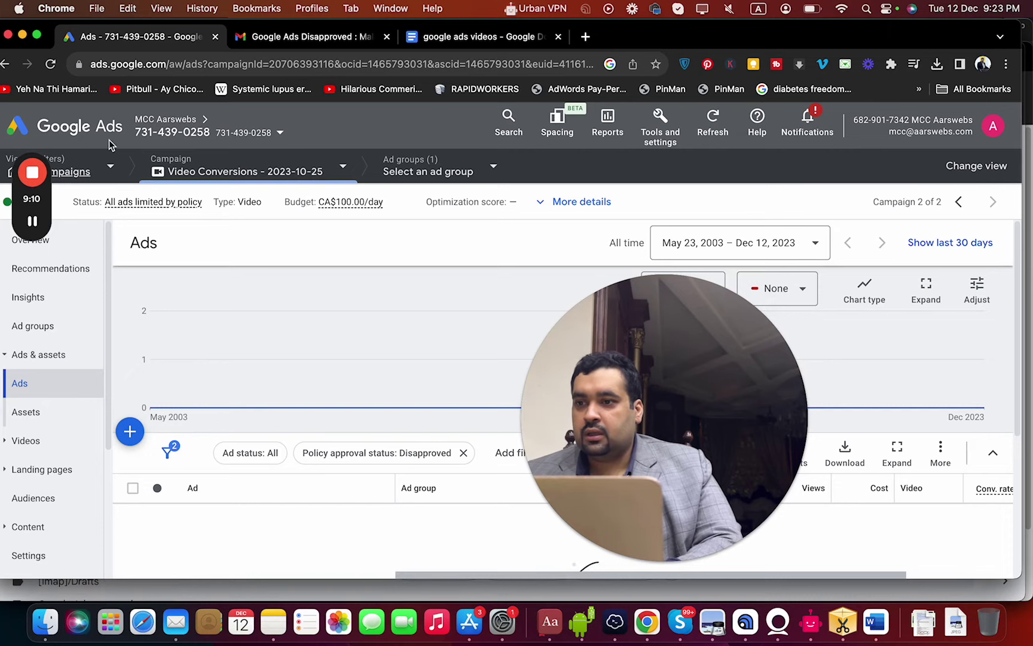
left_click(3, 65)
left_click(3, 65)
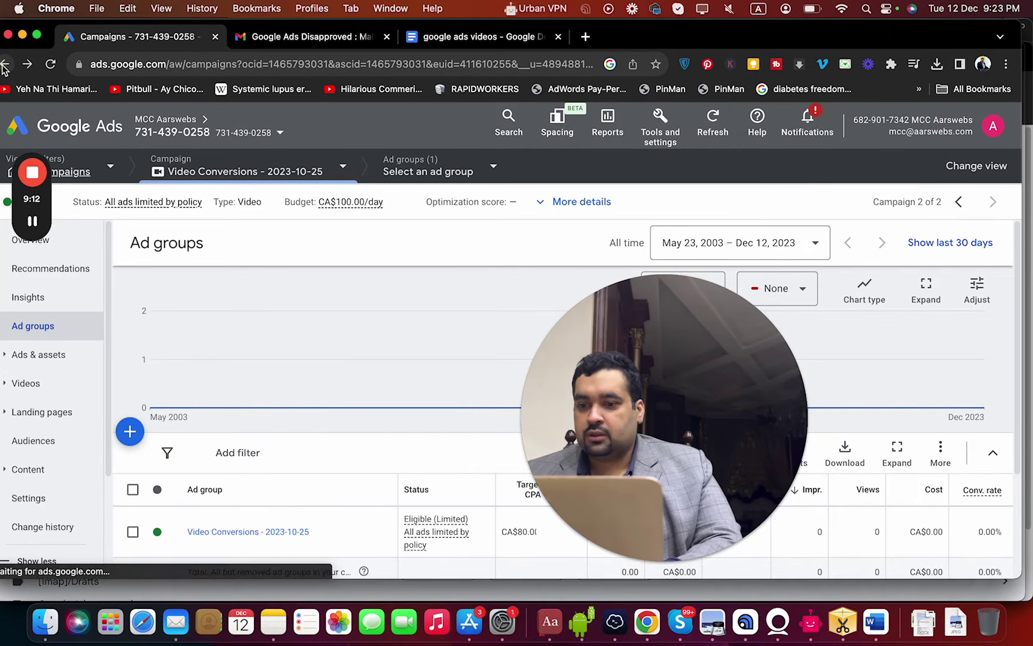
Check the test campaign's ads, then view its Overview down to the Video ads card
left_click(217, 568)
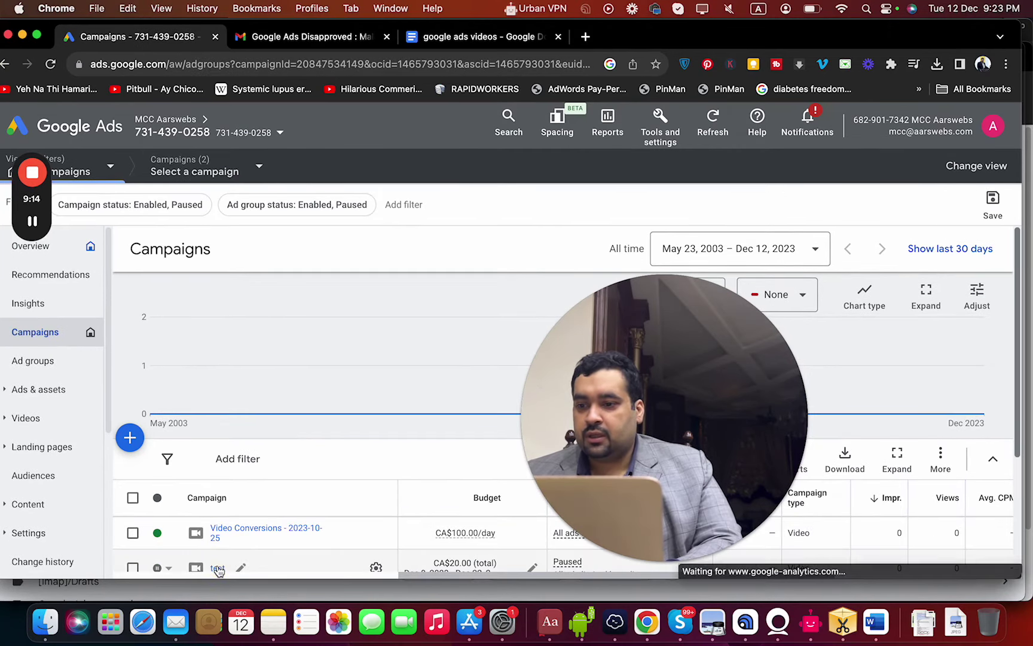
left_click(17, 361)
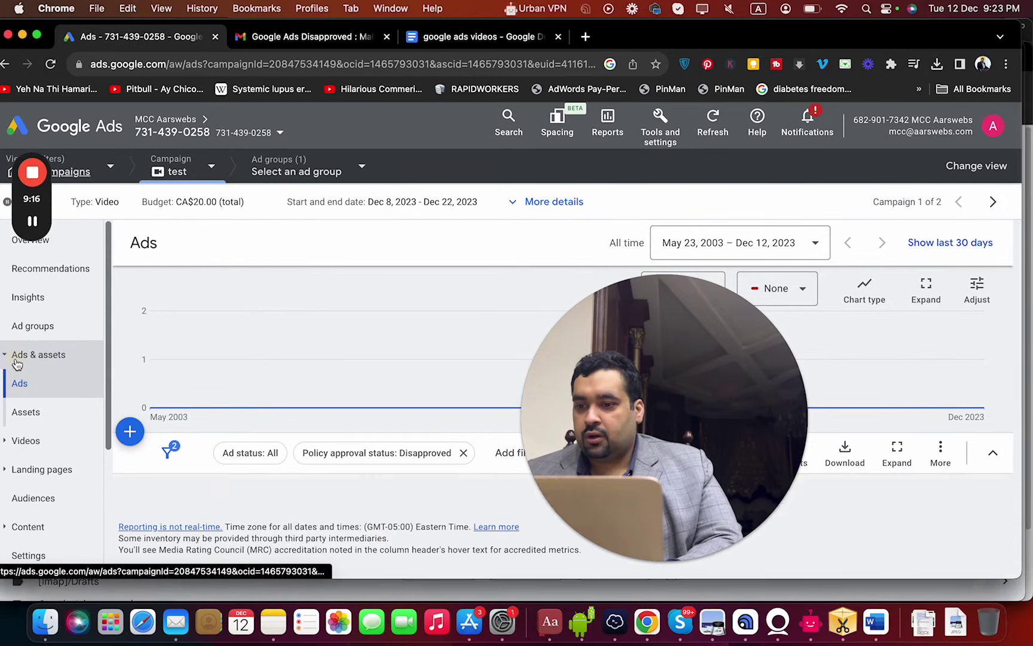
left_click_drag(687, 389, 710, 296)
left_click(89, 247)
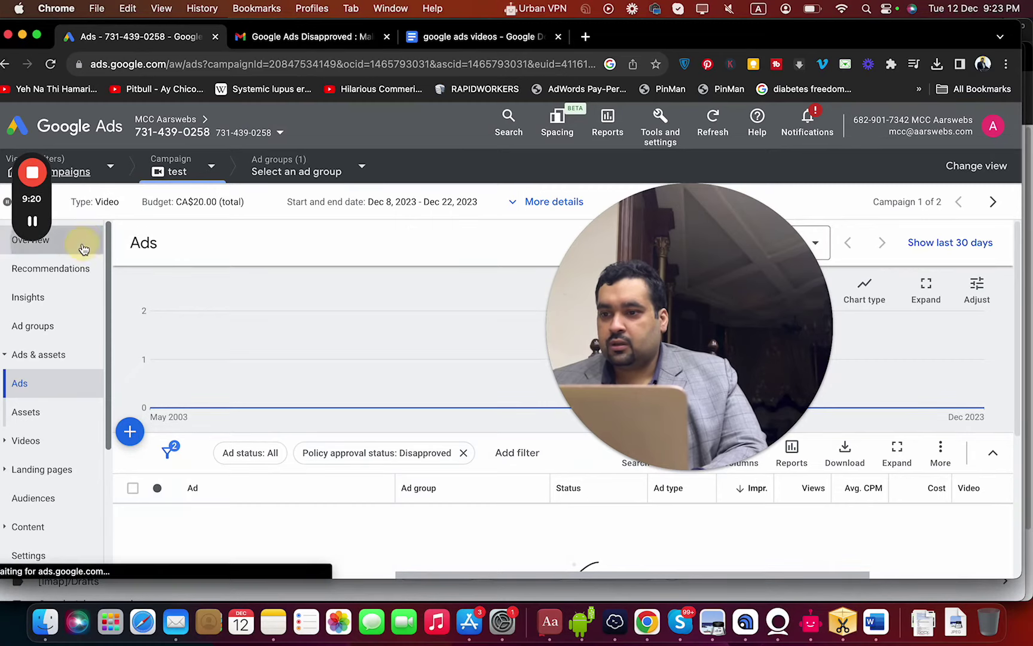
left_click_drag(1019, 292, 1010, 435)
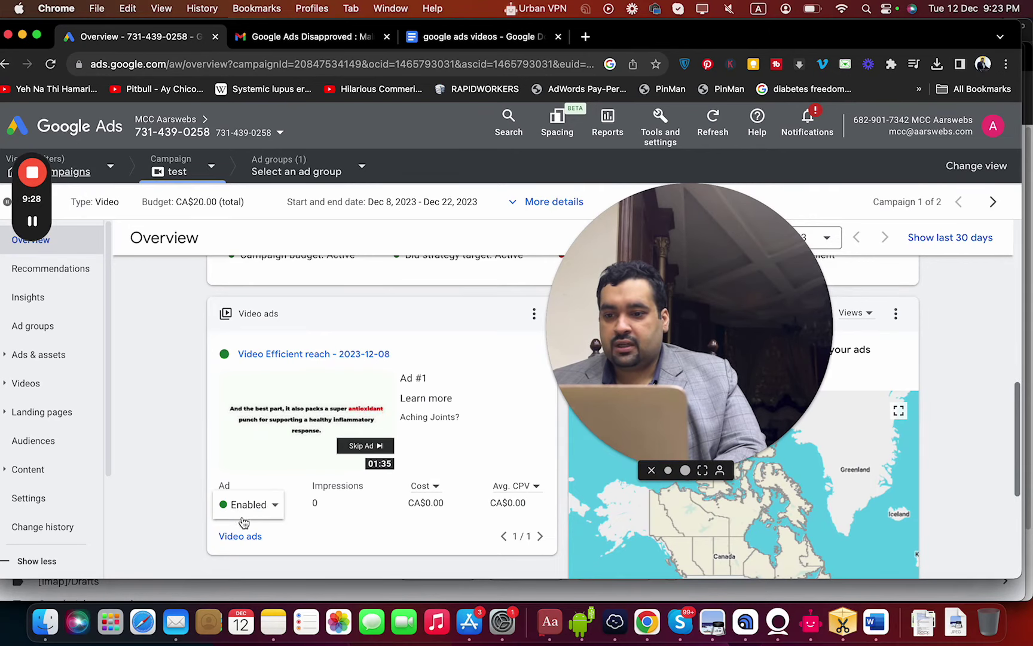
Inspect the test campaign's video ad statuses and open the Video Efficient reach - 2023-12-08 ad group
left_click(238, 536)
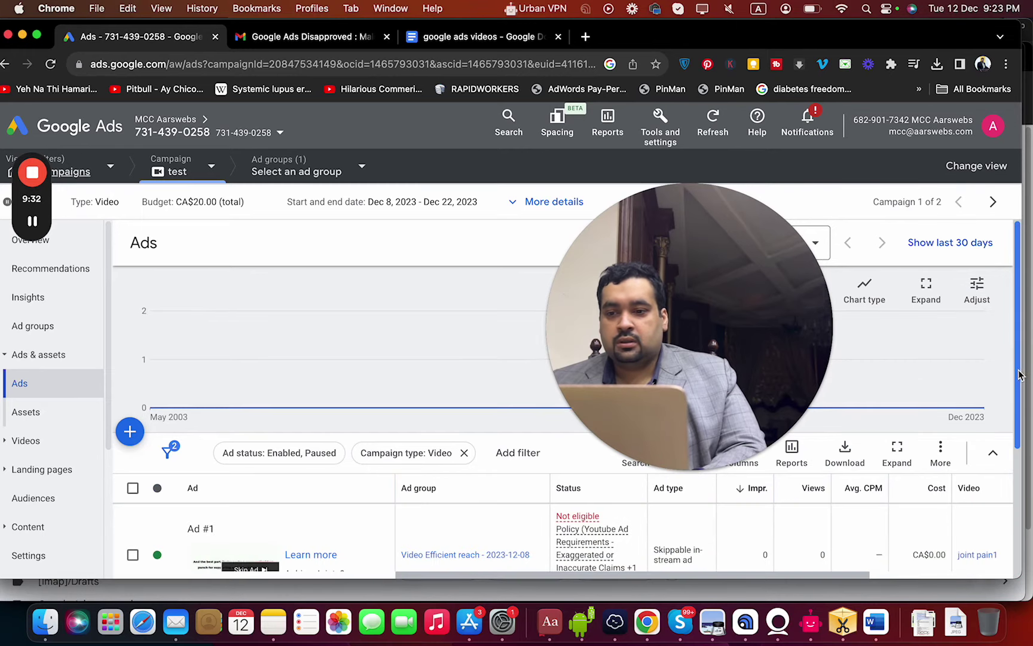
left_click_drag(1018, 374, 1018, 381)
scroll(1018, 380, "down", 2)
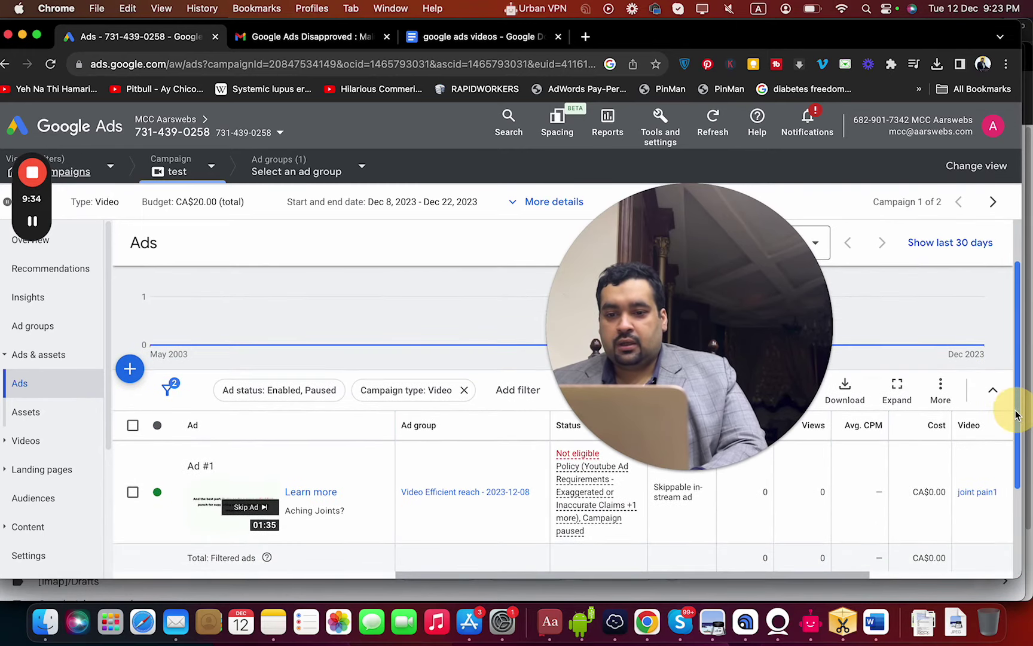
left_click_drag(708, 381, 891, 214)
left_click(571, 488)
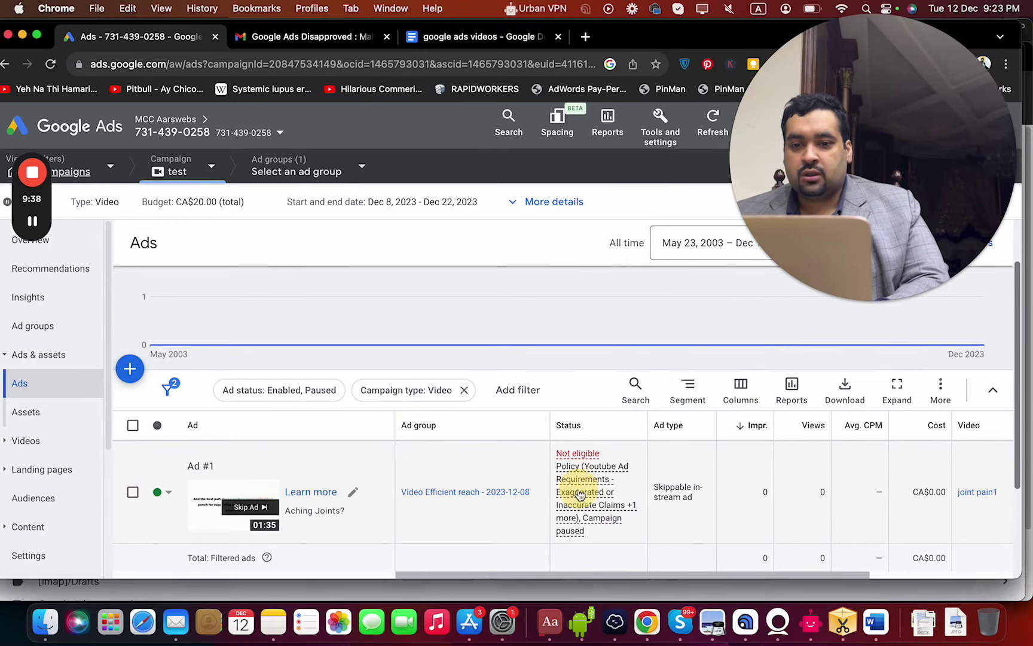
left_click(582, 524)
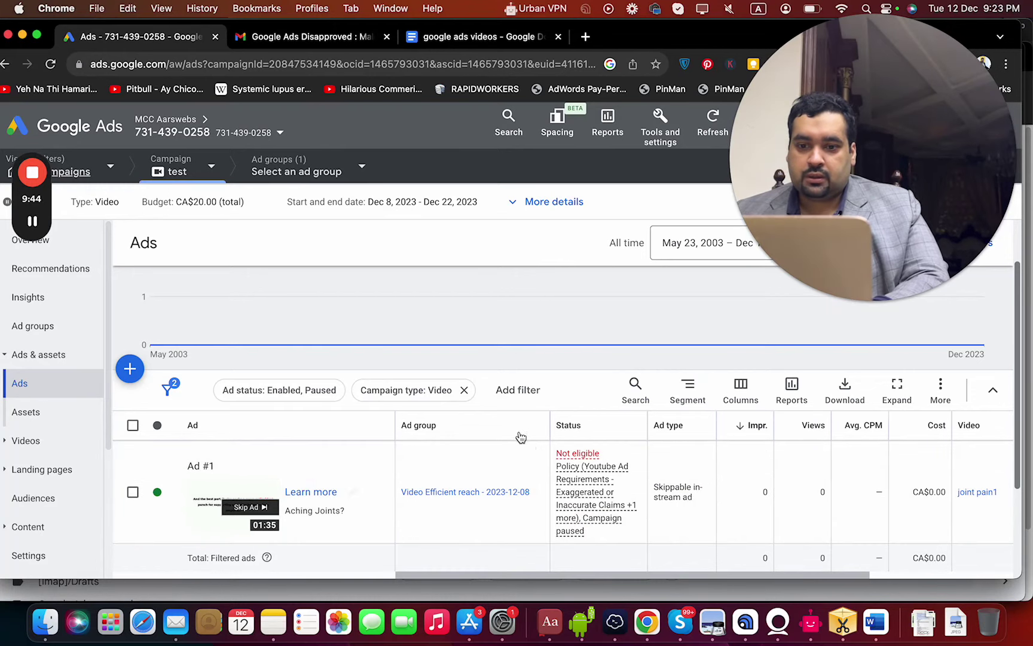
left_click(578, 501)
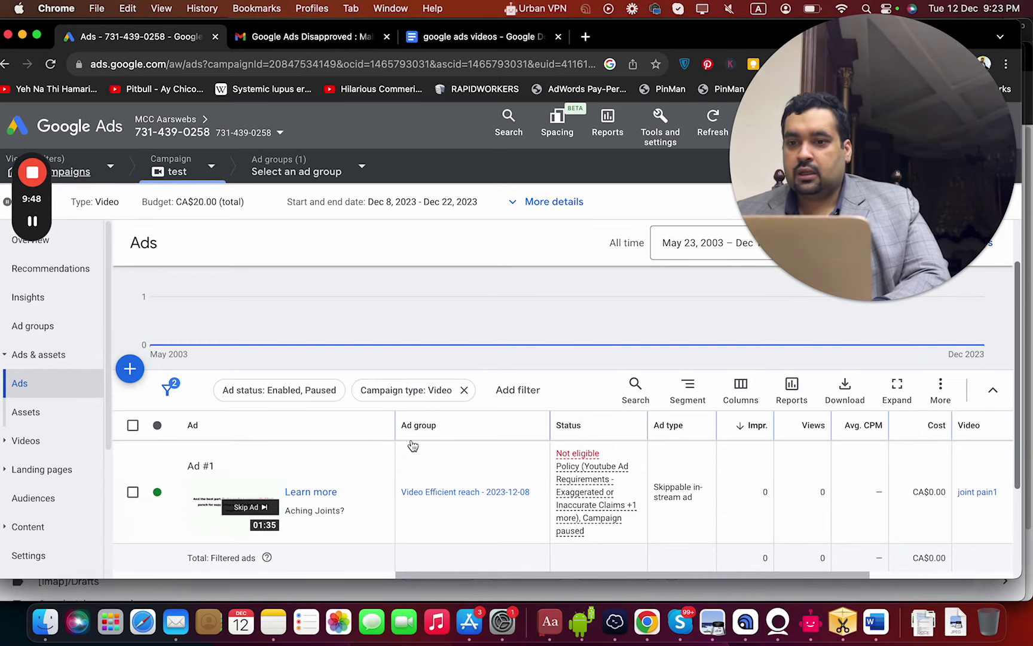
left_click(440, 493)
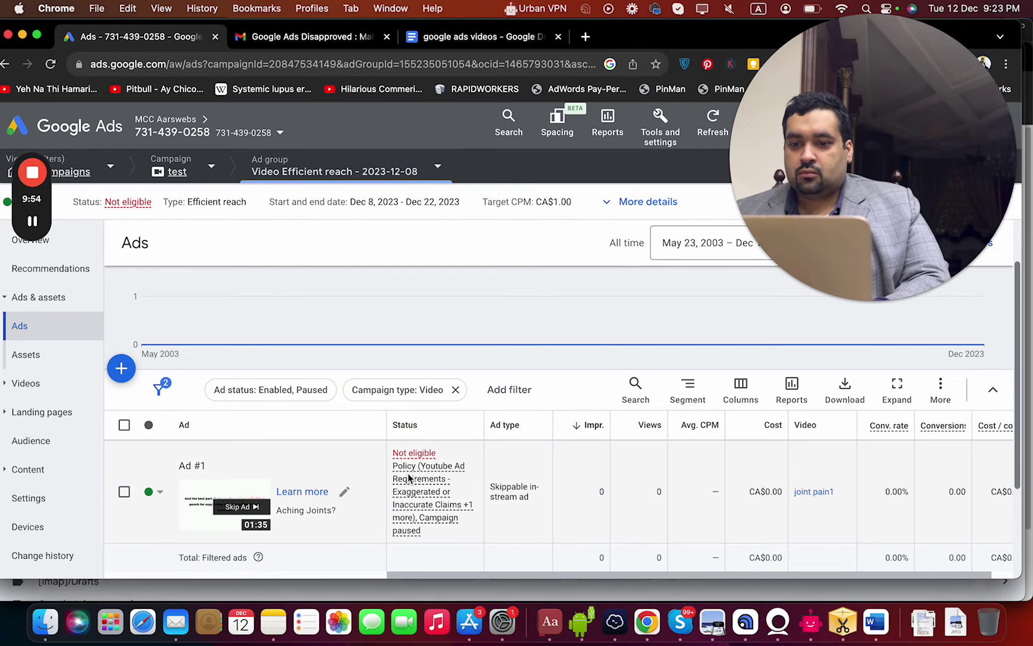
Read Ad #1's Not eligible reasons, including the automated policy decision details, then go back
mouse_move(410, 480)
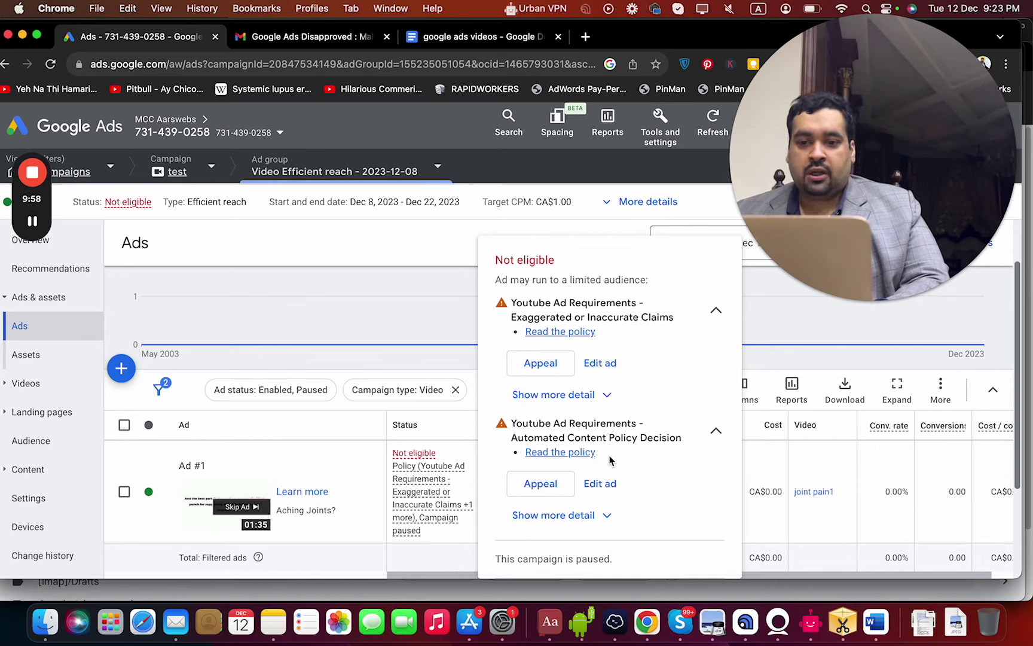
left_click(601, 515)
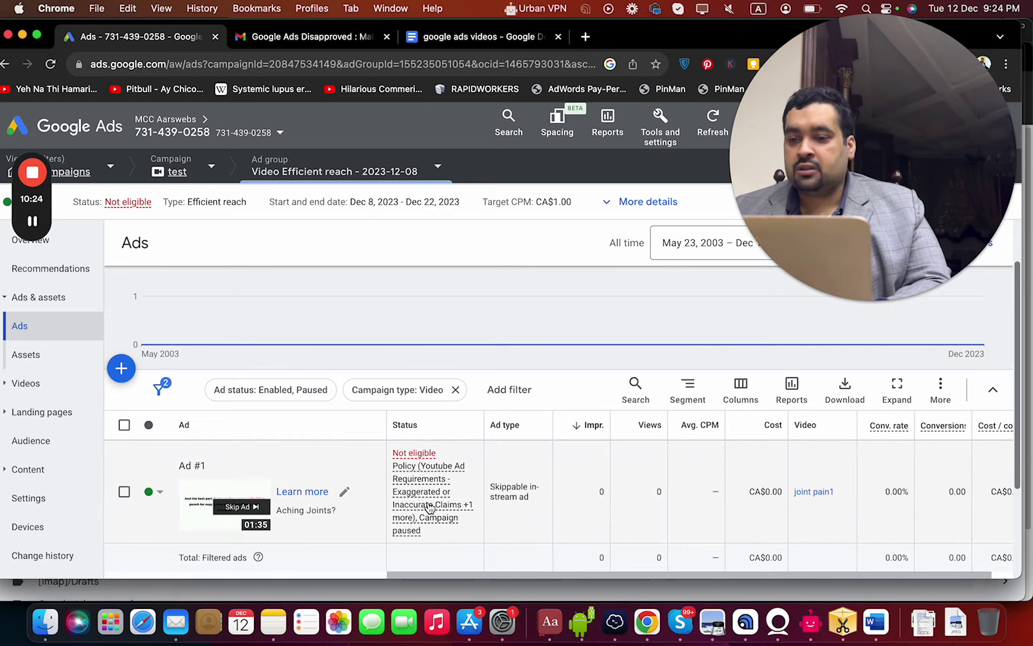
mouse_move(429, 507)
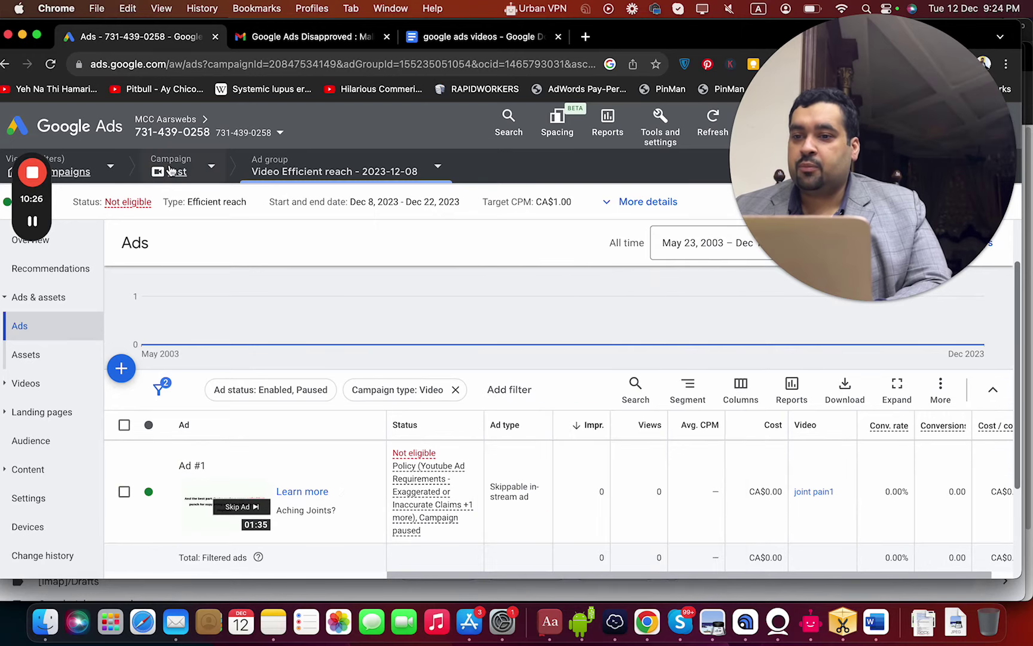
left_click(180, 180)
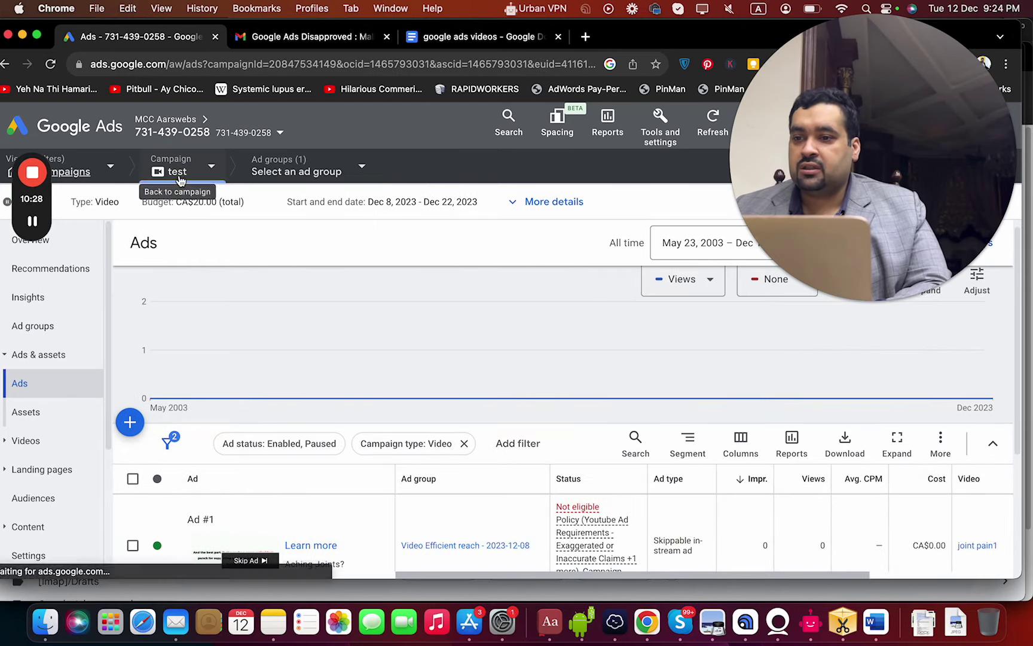
List ads from all campaigns and view Vid1's Eligible (Limited) appeals card
left_click(88, 178)
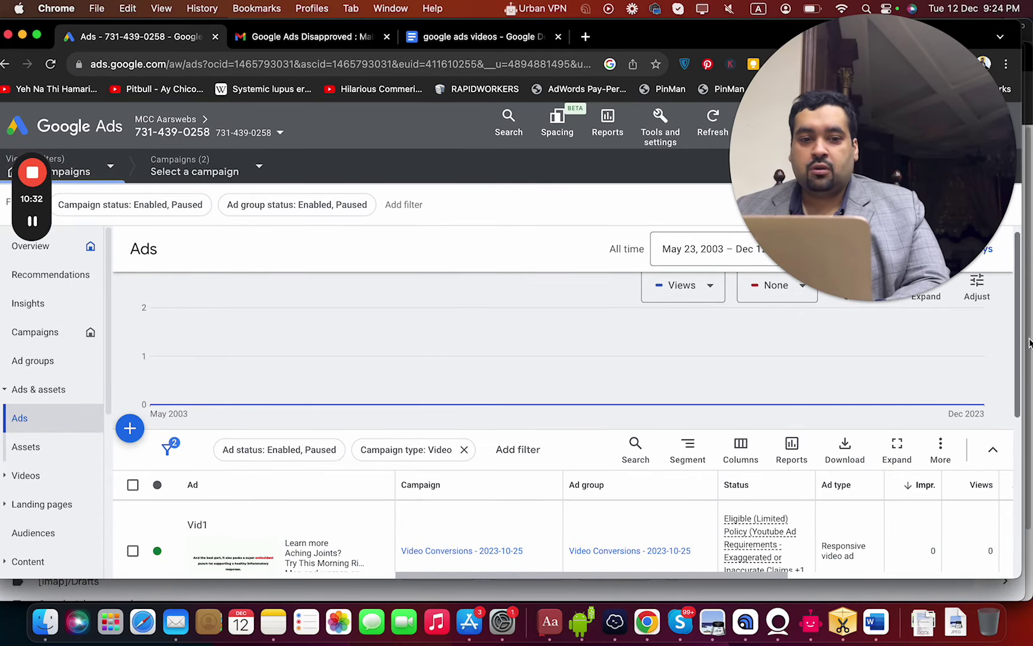
left_click_drag(1018, 347, 1017, 370)
mouse_move(749, 513)
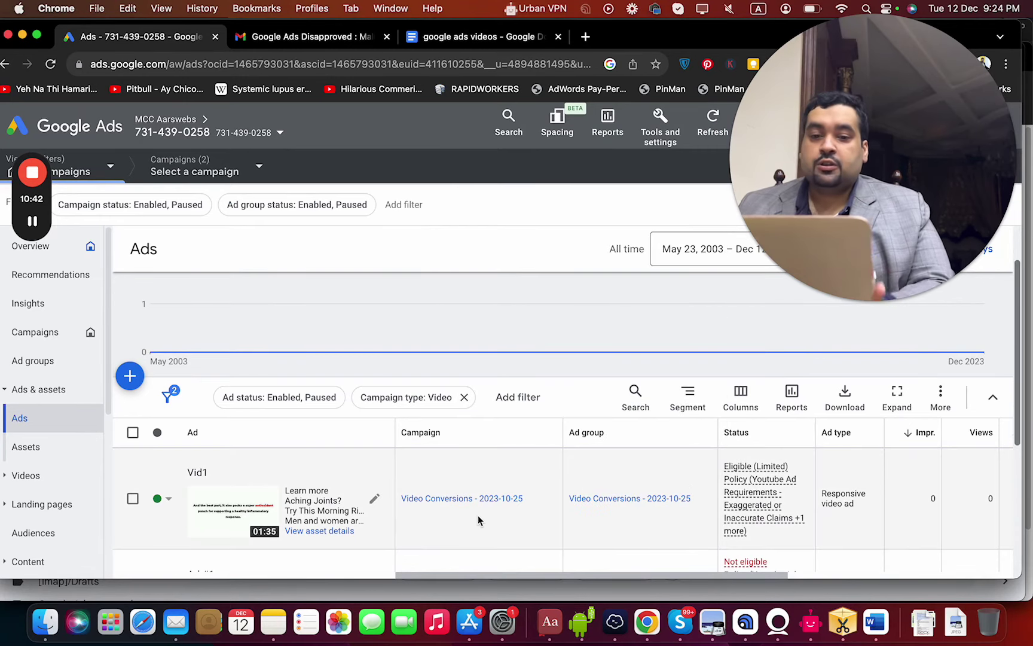
mouse_move(769, 495)
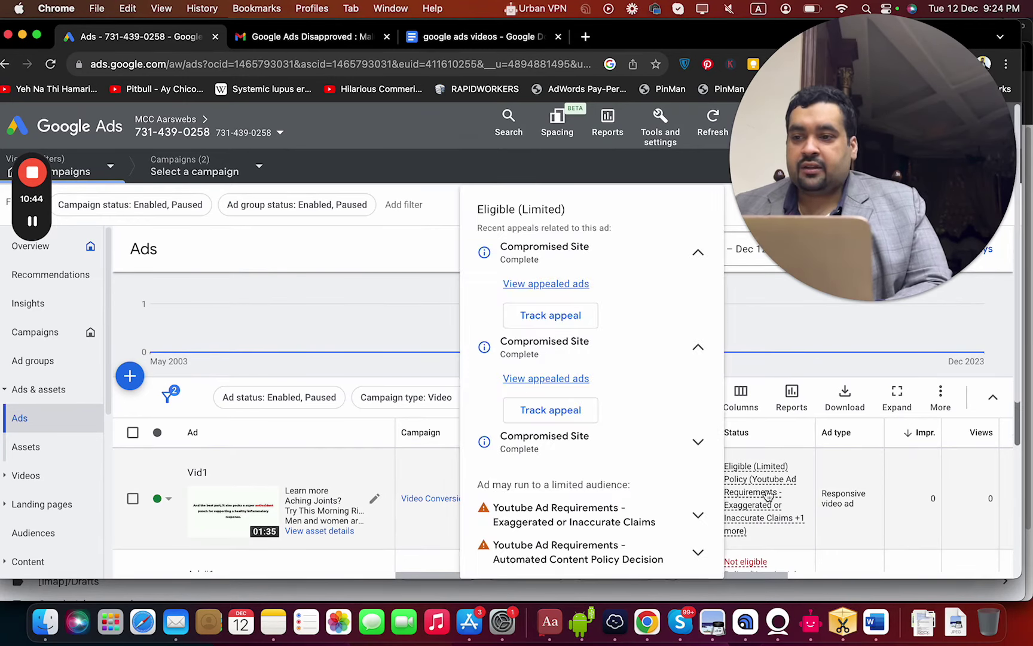